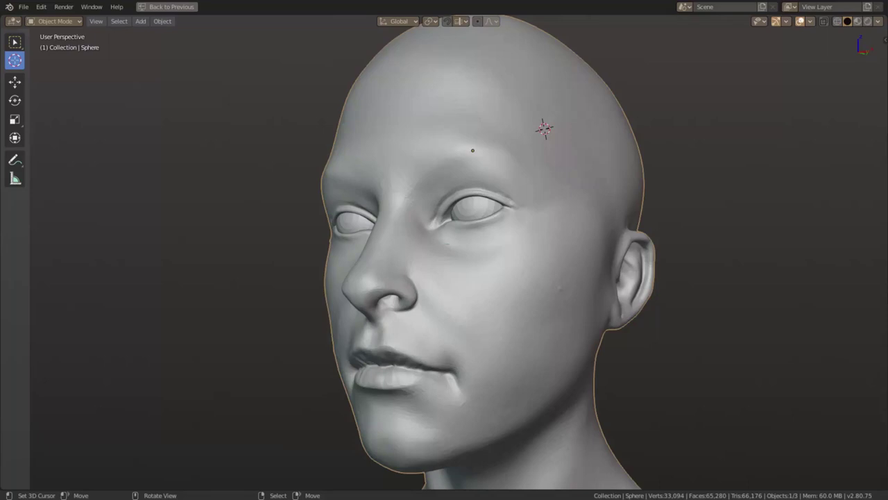
- Paste the copied low-poly male head into the scene and select it
{"action": "mouse_move", "coordinate": [297, 294]}
{"action": "middle_mouse_down"}
{"action": "mouse_move", "coordinate": [424, 302]}
{"action": "mouse_move", "coordinate": [322, 326]}
{"action": "middle_mouse_up"}
{"action": "scroll", "coordinate": [424, 302], "scroll_direction": "down", "scroll_amount": 3}
{"action": "scroll", "coordinate": [418, 311], "scroll_direction": "up", "scroll_amount": 3}
{"action": "key", "text": "ctrl+v"}
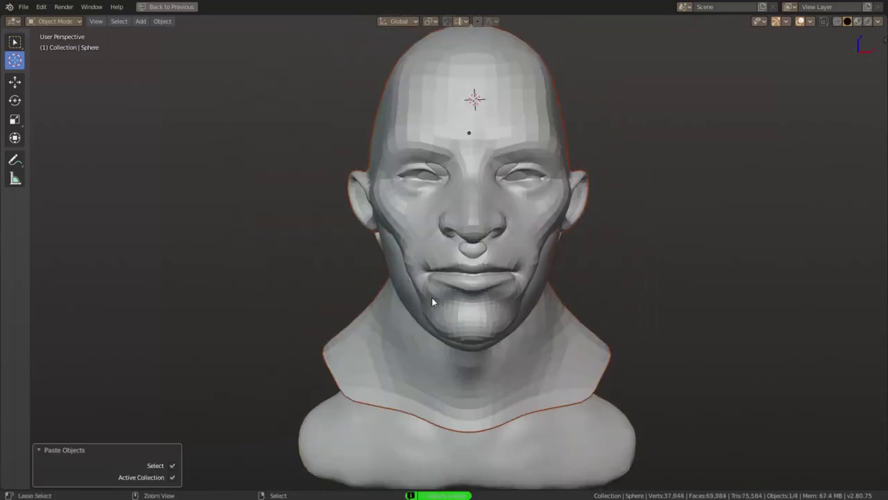
{"action": "left_click", "coordinate": [431, 297]}
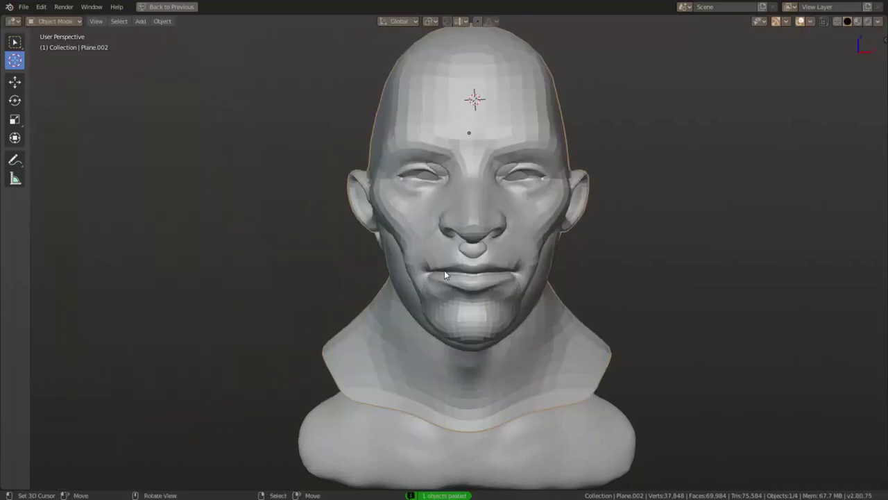
- Move the male head left along X beside the female sculpt and enter Sculpt Mode
{"action": "mouse_move", "coordinate": [444, 270]}
{"action": "middle_mouse_down"}
{"action": "mouse_move", "coordinate": [481, 274]}
{"action": "mouse_move", "coordinate": [384, 275]}
{"action": "mouse_move", "coordinate": [463, 172]}
{"action": "middle_mouse_up"}
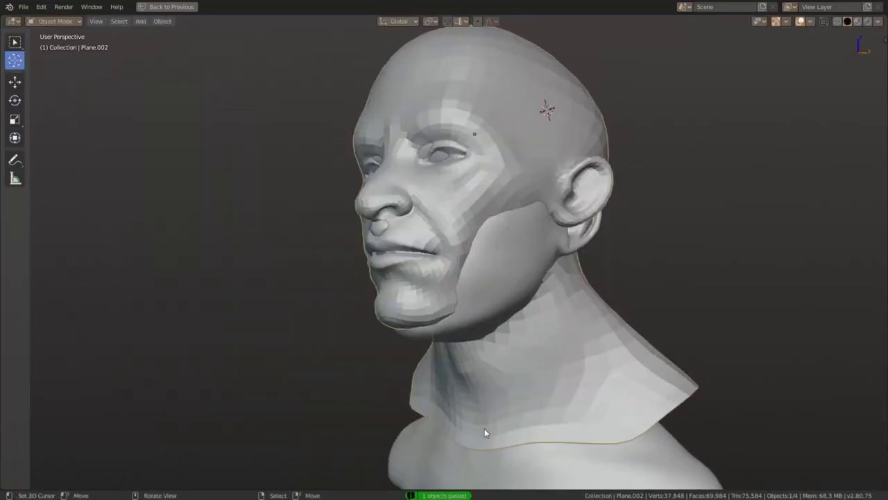
{"action": "middle_click_drag", "start_coordinate": [485, 428], "coordinate": [548, 423]}
{"action": "key", "text": "g"}
{"action": "key", "text": "x"}
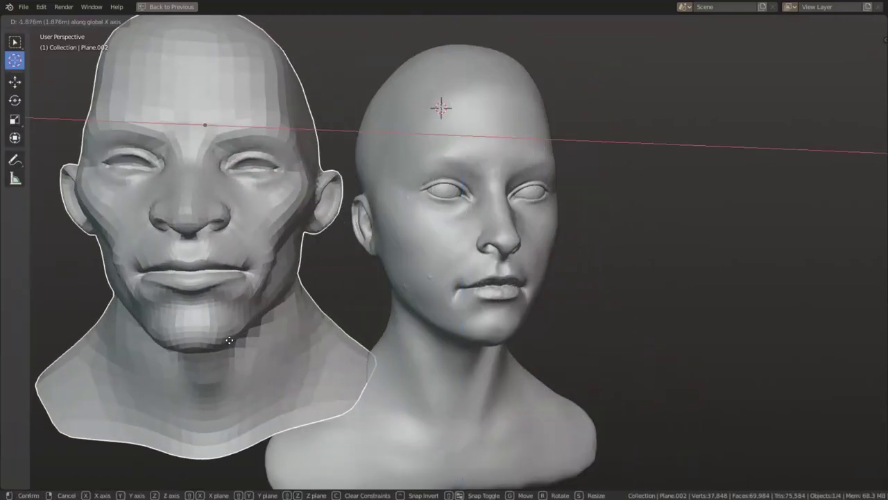
{"action": "left_click", "coordinate": [229, 340]}
{"action": "middle_click_drag", "start_coordinate": [230, 340], "coordinate": [250, 346]}
{"action": "key", "text": "ctrl+Tab"}
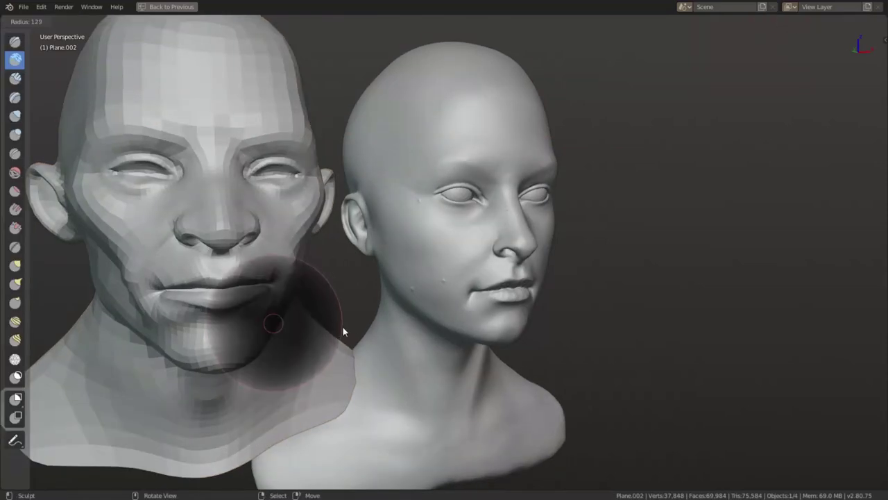
- With the Snake Hook brush at radius 174, pull the male head's mouth area toward the target
{"action": "key", "text": "k"}
{"action": "mouse_move", "coordinate": [352, 329]}
{"action": "middle_mouse_down"}
{"action": "mouse_move", "coordinate": [226, 337]}
{"action": "mouse_move", "coordinate": [356, 308]}
{"action": "mouse_move", "coordinate": [350, 293]}
{"action": "middle_mouse_up"}
{"action": "left_click", "coordinate": [357, 309]}
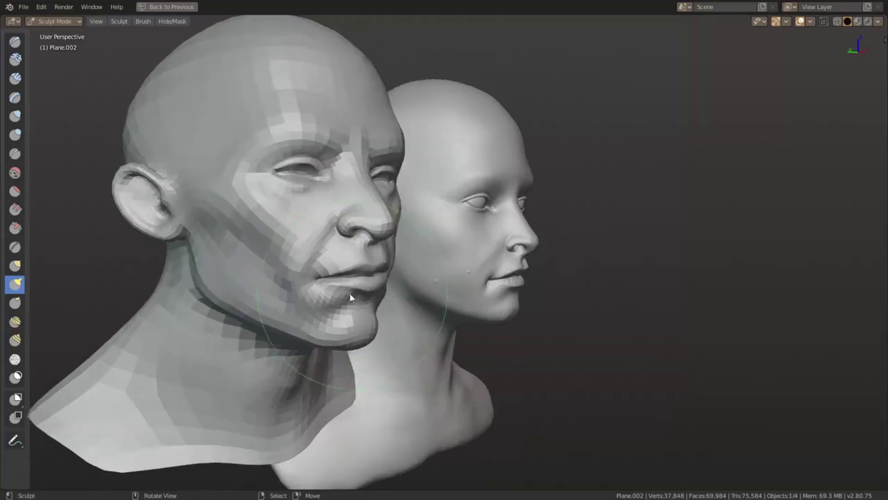
{"action": "scroll", "coordinate": [350, 293], "scroll_direction": "up", "scroll_amount": 2}
{"action": "left_click_drag", "start_coordinate": [236, 279], "coordinate": [270, 283]}
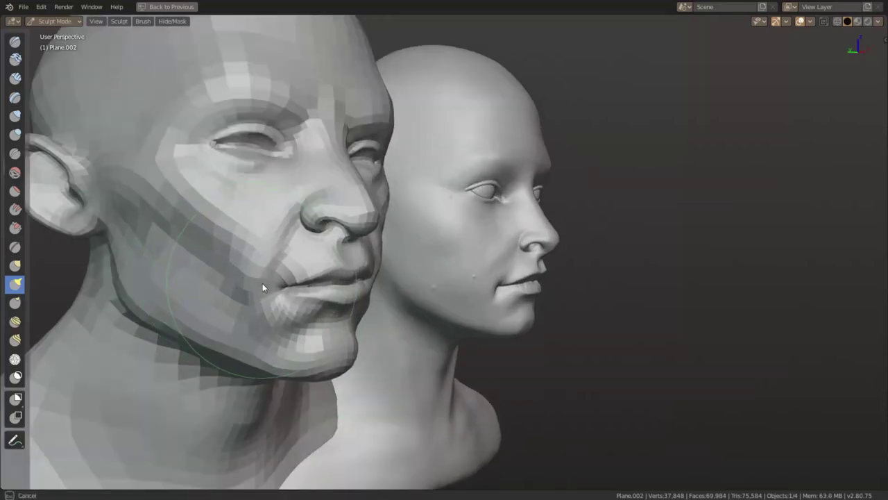
{"action": "mouse_move", "coordinate": [262, 288]}
{"action": "middle_mouse_down"}
{"action": "mouse_move", "coordinate": [312, 293]}
{"action": "mouse_move", "coordinate": [273, 289]}
{"action": "mouse_move", "coordinate": [324, 303]}
{"action": "middle_mouse_up"}
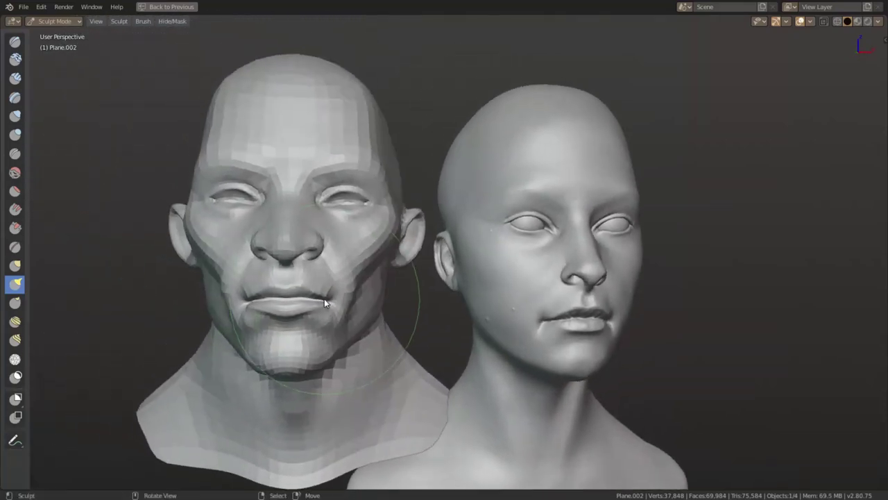
- Undo the trial jaw, cheek and nose sculpt edits and set the brush radius to 110
{"action": "key", "text": "ctrl+z"}
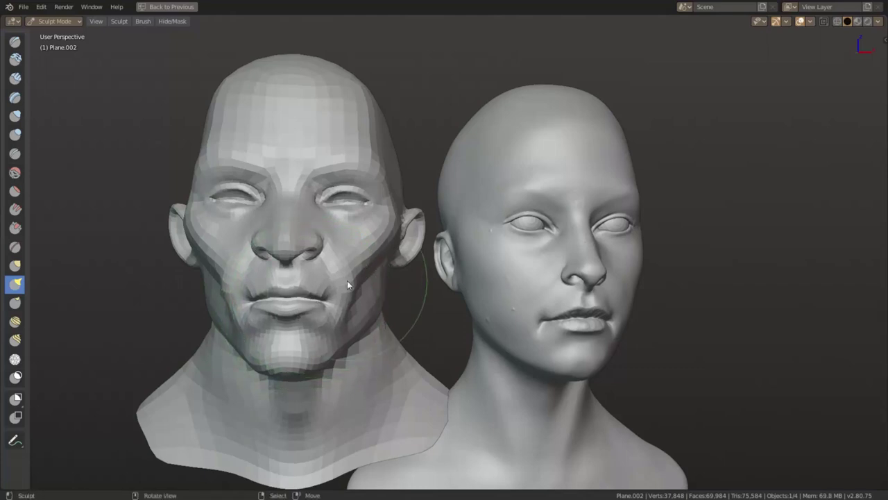
{"action": "key", "text": "ctrl+z"}
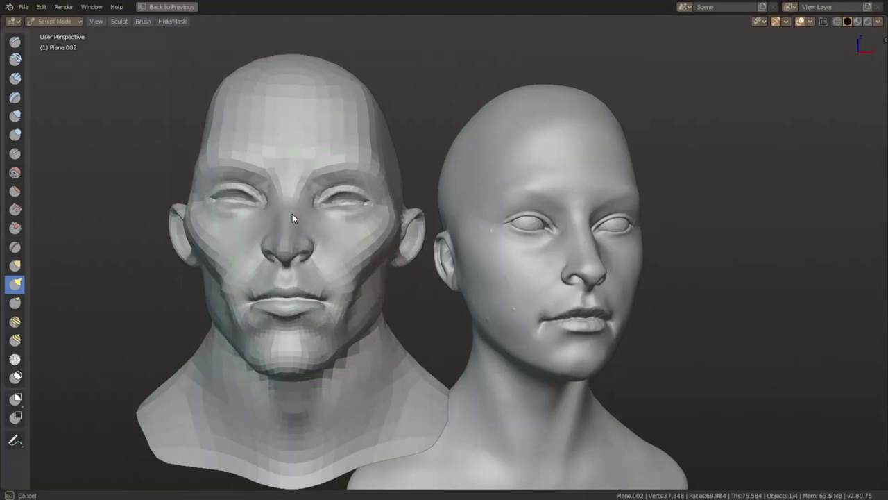
{"action": "key", "text": "f"}
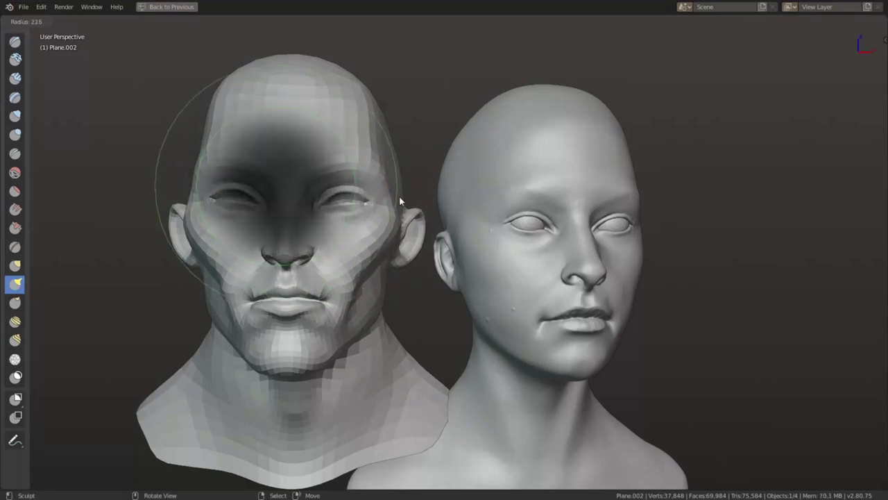
{"action": "left_click", "coordinate": [334, 329]}
{"action": "middle_click_drag", "start_coordinate": [334, 330], "coordinate": [396, 238]}
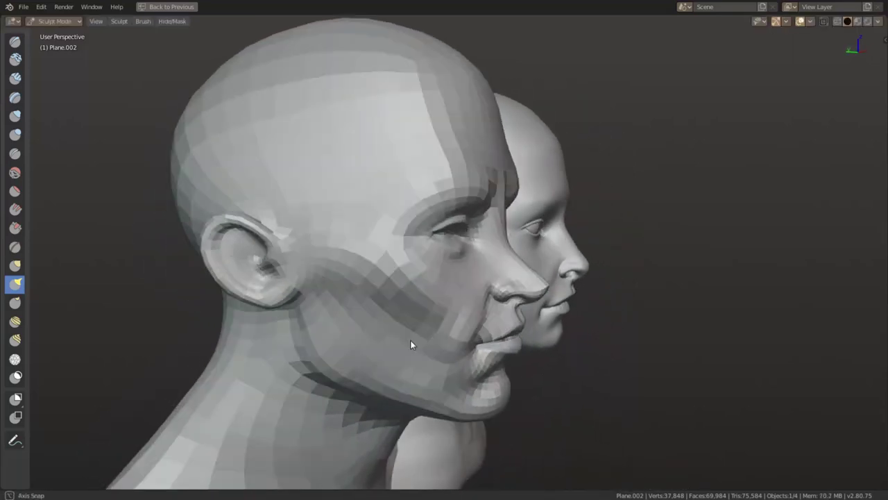
{"action": "scroll", "coordinate": [336, 236], "scroll_direction": "down", "scroll_amount": 4}
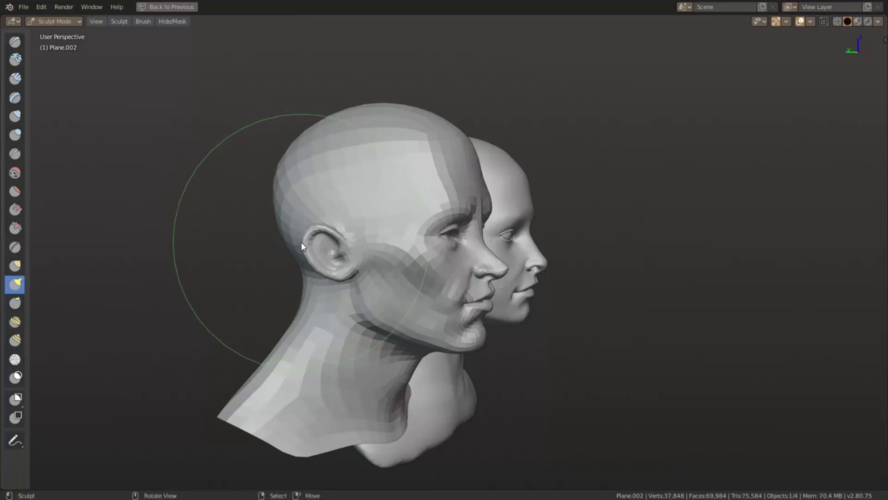
{"action": "middle_click_drag", "start_coordinate": [301, 242], "coordinate": [285, 261]}
{"action": "scroll", "coordinate": [338, 360], "scroll_direction": "up", "scroll_amount": 5}
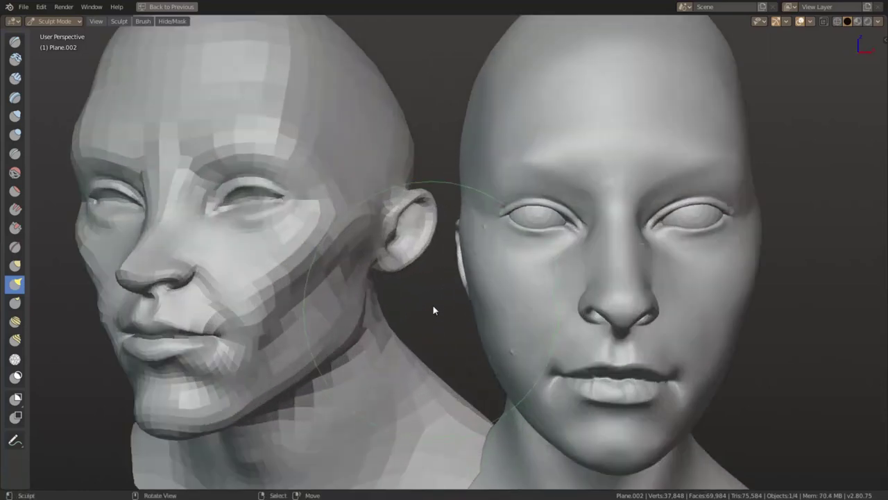
{"action": "key", "text": "f"}
{"action": "left_click", "coordinate": [343, 305]}
{"action": "key", "text": "f"}
{"action": "left_click", "coordinate": [368, 308]}
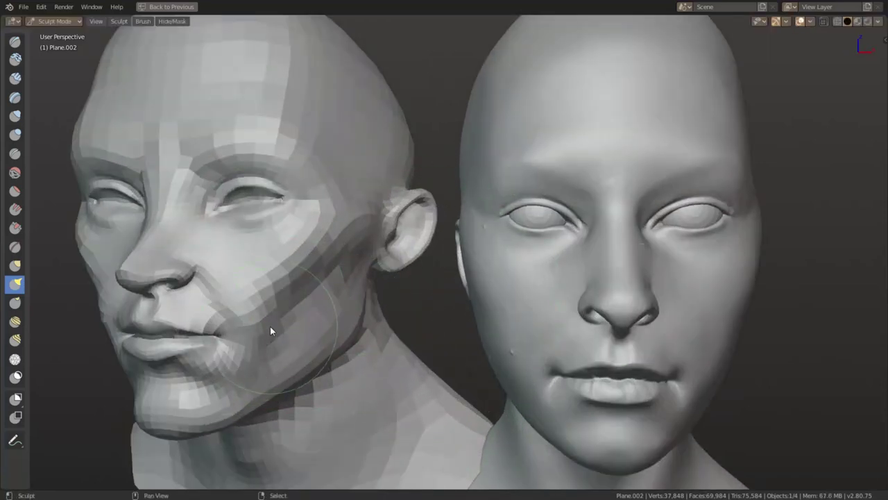
- Return to Object Mode and clear the male head's location with Alt+G
{"action": "key", "text": "ctrl+Tab"}
{"action": "left_click", "coordinate": [208, 292]}
{"action": "scroll", "coordinate": [387, 363], "scroll_direction": "down", "scroll_amount": 4}
{"action": "mouse_move", "coordinate": [388, 363]}
{"action": "middle_mouse_down"}
{"action": "mouse_move", "coordinate": [374, 366]}
{"action": "mouse_move", "coordinate": [490, 340]}
{"action": "mouse_move", "coordinate": [536, 353]}
{"action": "middle_mouse_up"}
{"action": "key", "text": "alt+g"}
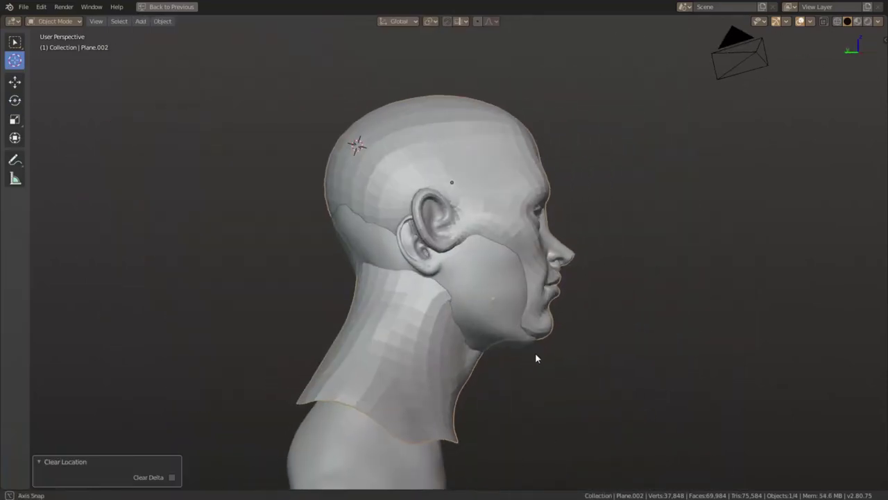
- Back in Object Mode, shift the male head 2.11 m along Y beside the female profile
{"action": "key", "text": "ctrl+Tab"}
{"action": "left_click", "coordinate": [555, 315]}
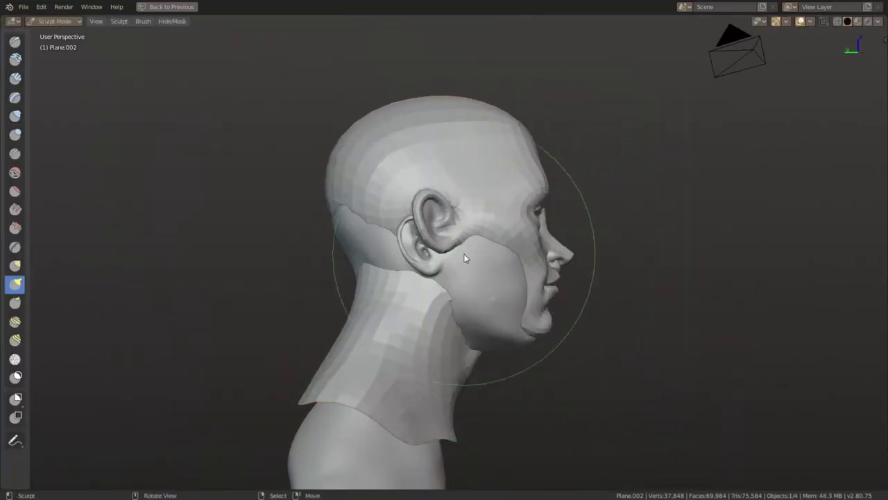
{"action": "key", "text": "ctrl+Tab"}
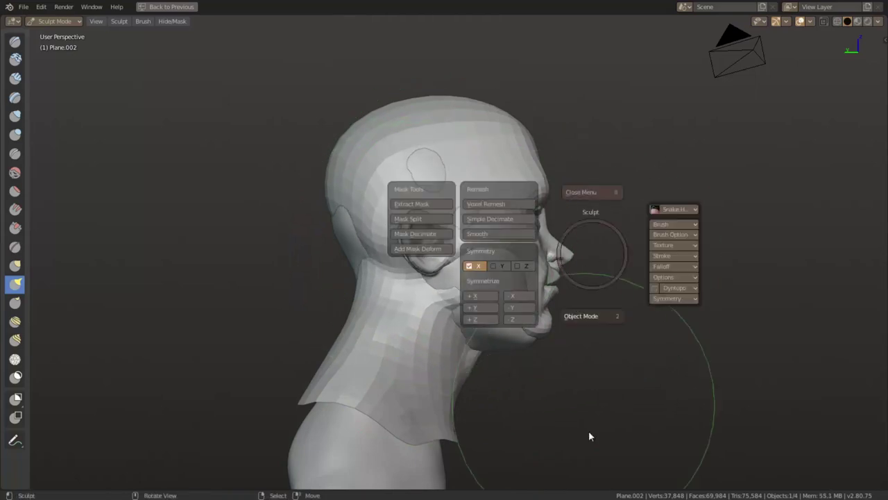
{"action": "left_click", "coordinate": [588, 430]}
{"action": "key", "text": "g"}
{"action": "key", "text": "y"}
{"action": "left_click", "coordinate": [400, 367]}
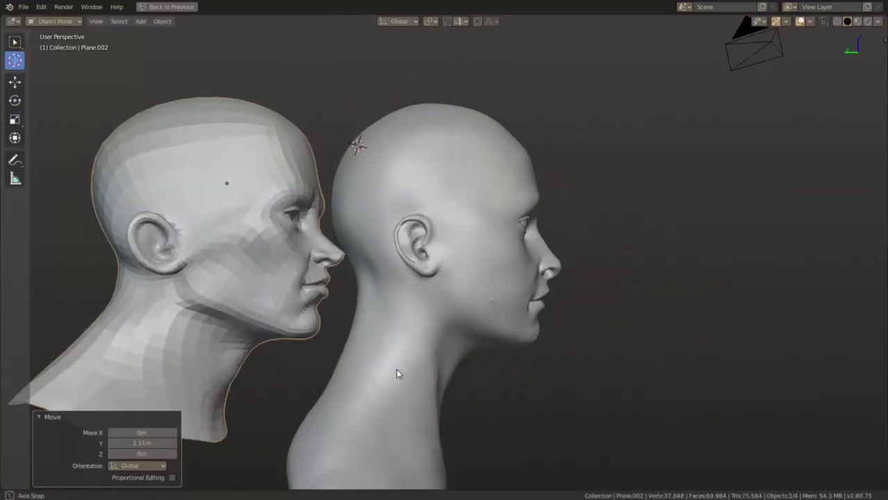
{"action": "mouse_move", "coordinate": [400, 366]}
{"action": "middle_mouse_down"}
{"action": "mouse_move", "coordinate": [327, 392]}
{"action": "mouse_move", "coordinate": [386, 391]}
{"action": "middle_mouse_up"}
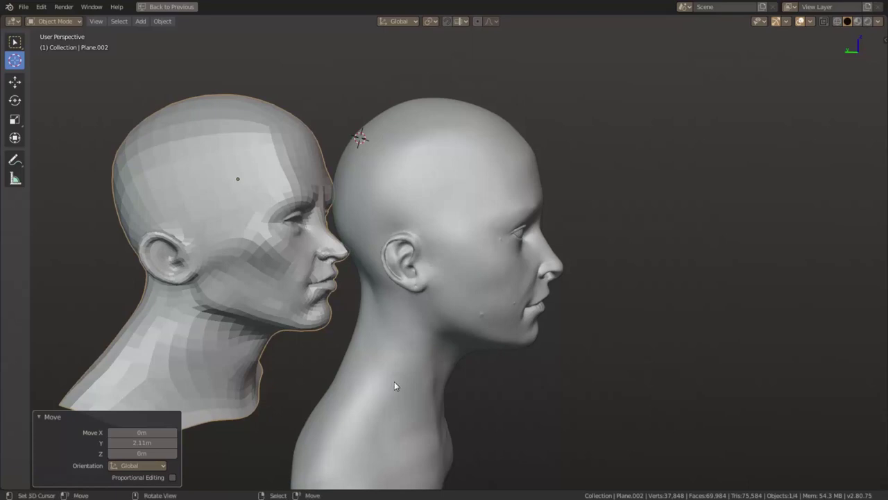
- Set Plane.002 as the Softwrap source and move the male head closer along Y
{"action": "key", "text": "n"}
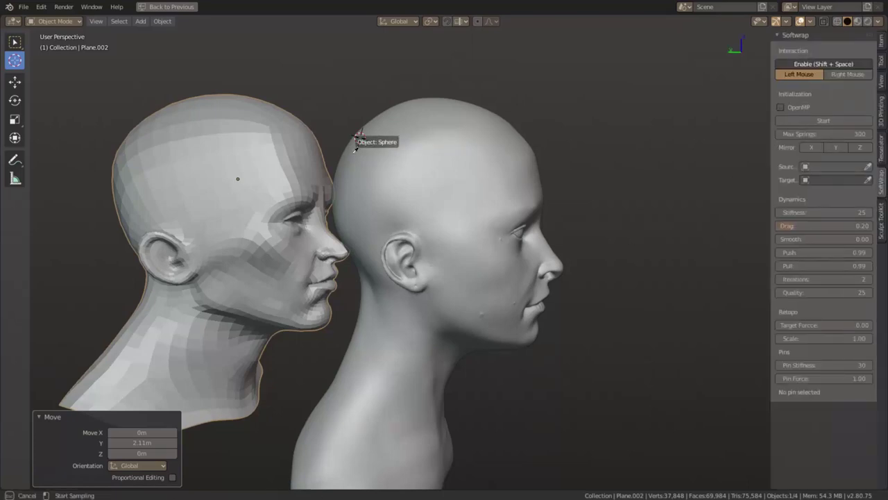
{"action": "left_click", "coordinate": [355, 147]}
{"action": "mouse_move", "coordinate": [350, 195]}
{"action": "middle_mouse_down"}
{"action": "mouse_move", "coordinate": [369, 218]}
{"action": "mouse_move", "coordinate": [484, 205]}
{"action": "mouse_move", "coordinate": [477, 196]}
{"action": "mouse_move", "coordinate": [710, 257]}
{"action": "middle_mouse_up"}
{"action": "scroll", "coordinate": [375, 233], "scroll_direction": "up", "scroll_amount": 3}
{"action": "key", "text": "g"}
{"action": "key", "text": "y"}
{"action": "left_click", "coordinate": [375, 238]}
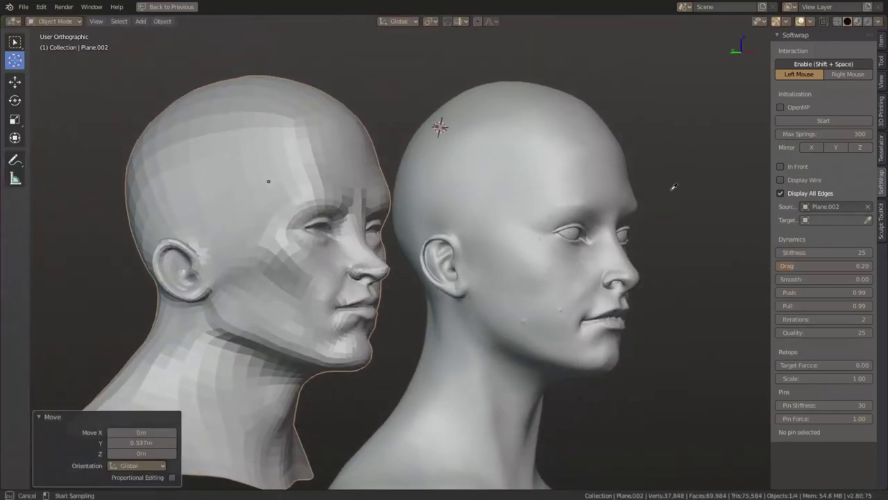
- Set Sphere as the wrap target and start the Softwrap simulation
{"action": "left_click", "coordinate": [515, 140]}
{"action": "middle_click_drag", "start_coordinate": [576, 247], "coordinate": [378, 307]}
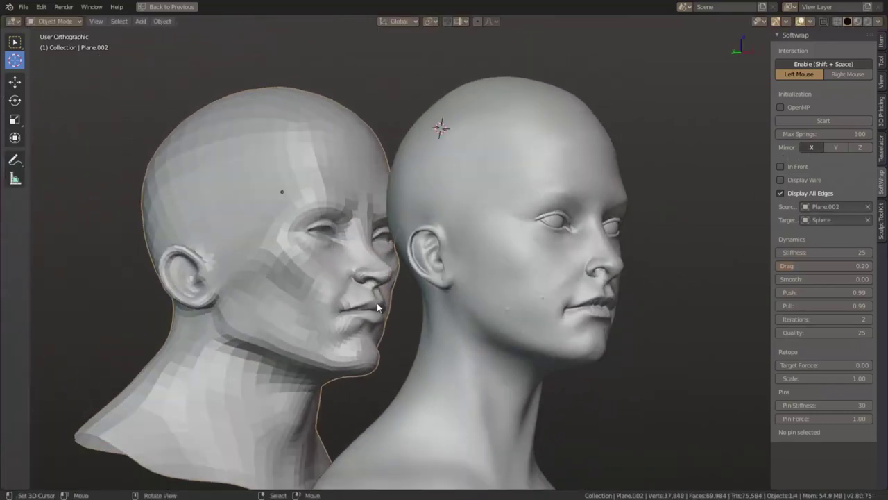
{"action": "left_click", "coordinate": [840, 121]}
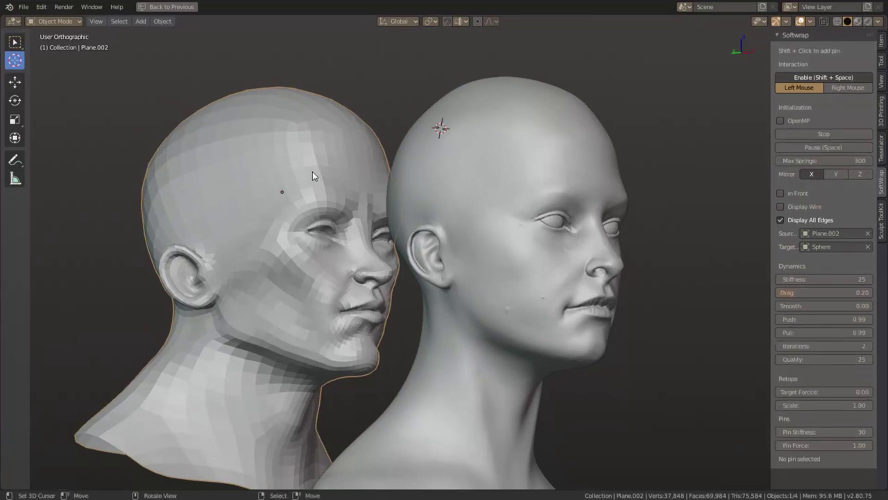
{"action": "left_click_drag", "start_coordinate": [312, 176], "coordinate": [432, 186]}
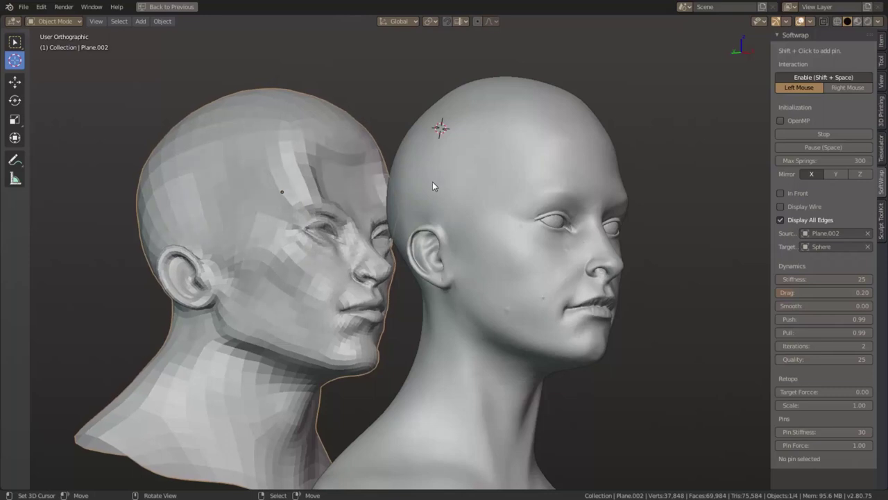
- Pause the simulation and add a pin at the male head's eye corner
{"action": "key", "text": "space"}
{"action": "middle_click_drag", "start_coordinate": [461, 207], "coordinate": [521, 220]}
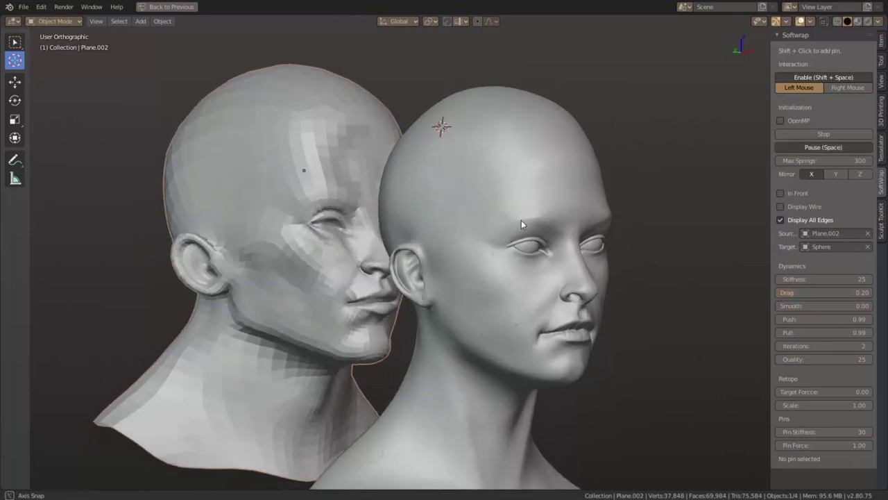
{"action": "scroll", "coordinate": [521, 220], "scroll_direction": "up", "scroll_amount": 2}
{"action": "left_click", "coordinate": [249, 216], "text": "shift"}
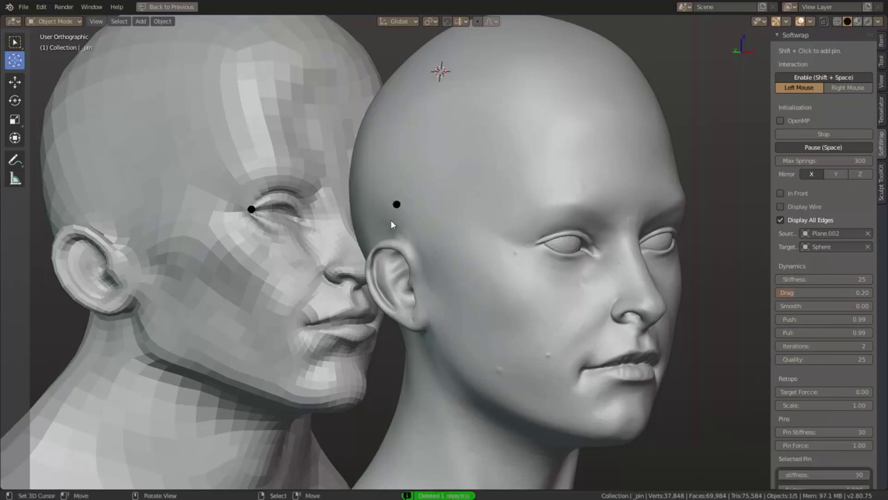
- Pin the male head's eye points to matching spots on the female eyes
{"action": "key", "text": "g"}
{"action": "left_click", "coordinate": [543, 245]}
{"action": "key", "text": "ctrl+shift+Tab"}
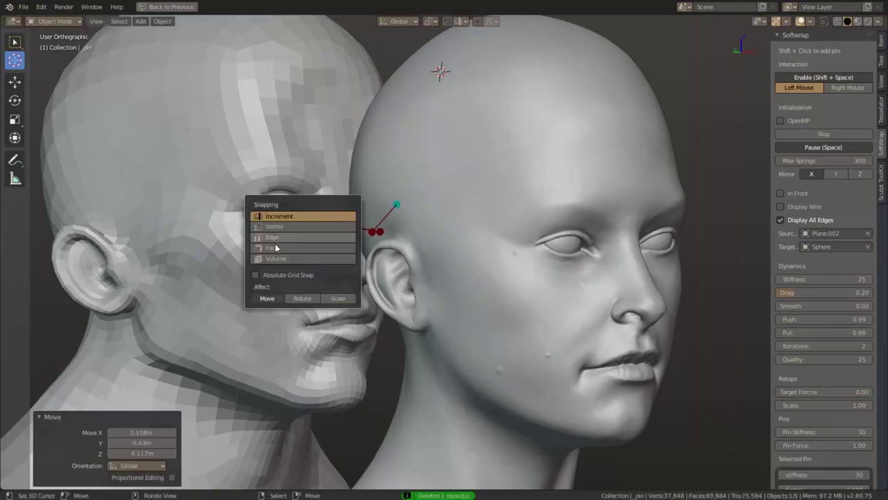
{"action": "key", "text": "g"}
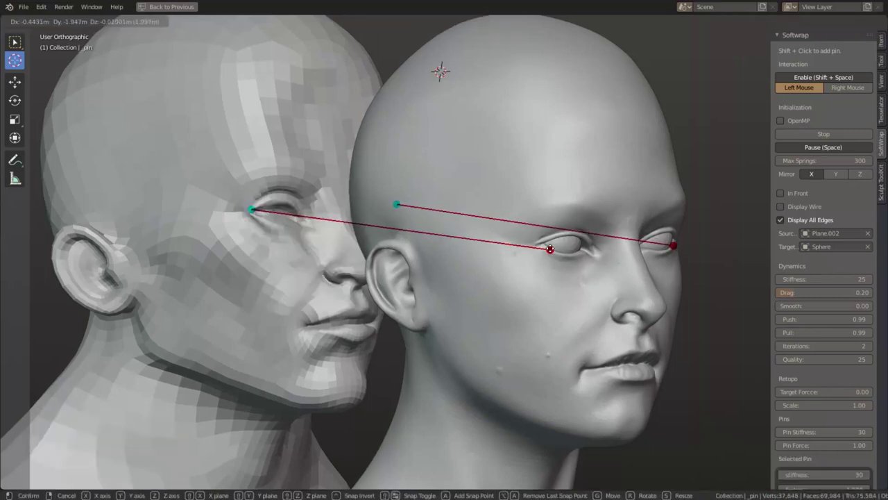
{"action": "left_click", "coordinate": [540, 245]}
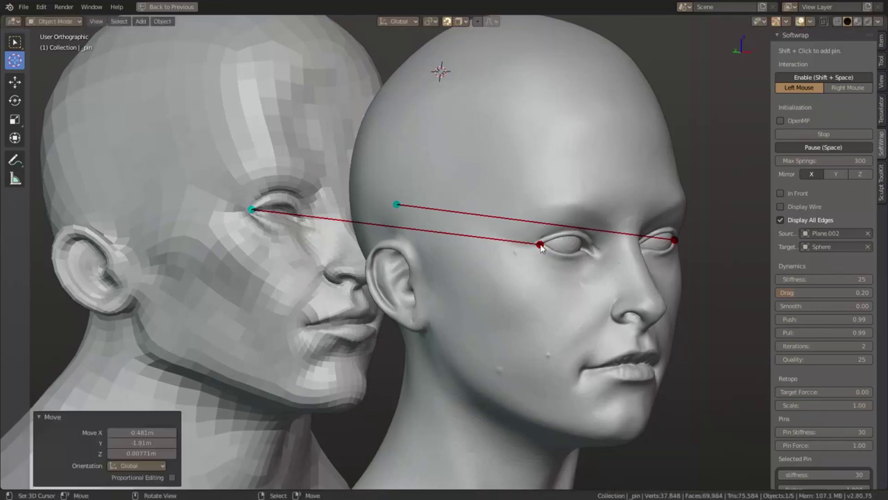
{"action": "left_click", "coordinate": [284, 224], "text": "shift"}
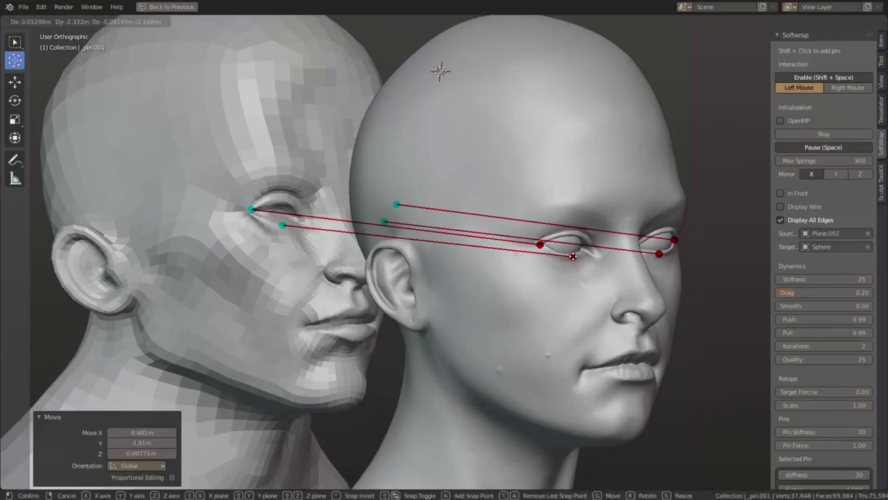
{"action": "left_click", "coordinate": [572, 256]}
{"action": "left_click", "coordinate": [388, 202], "text": "shift"}
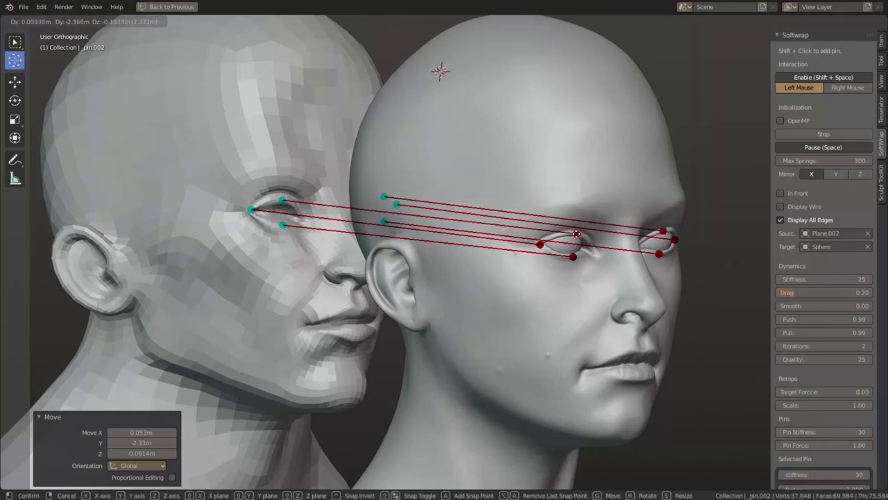
{"action": "left_click", "coordinate": [571, 235]}
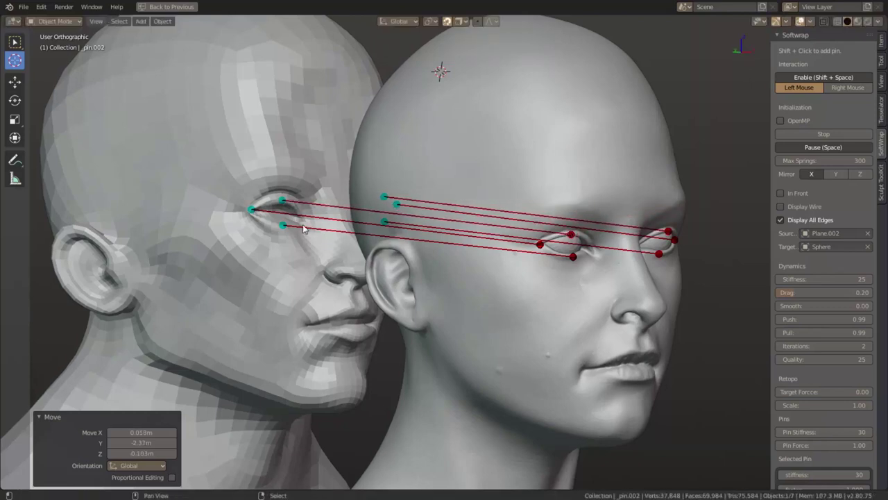
{"action": "left_click", "coordinate": [328, 229], "text": "shift"}
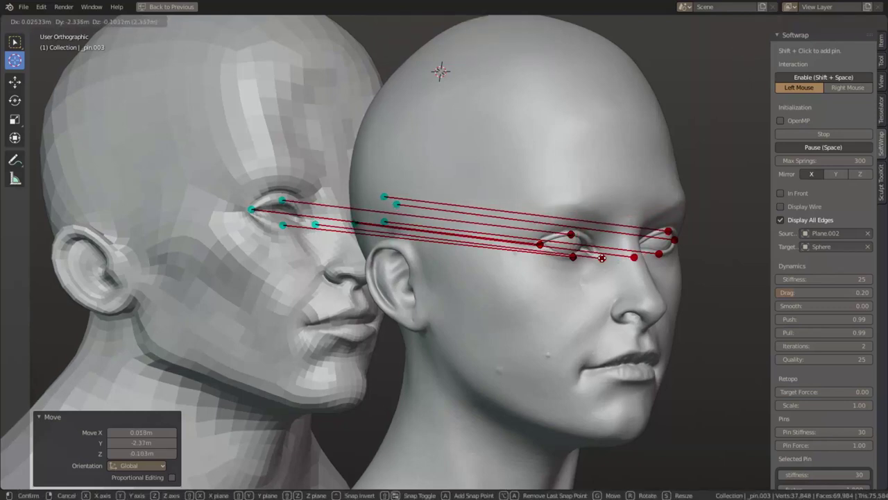
{"action": "left_click", "coordinate": [603, 258]}
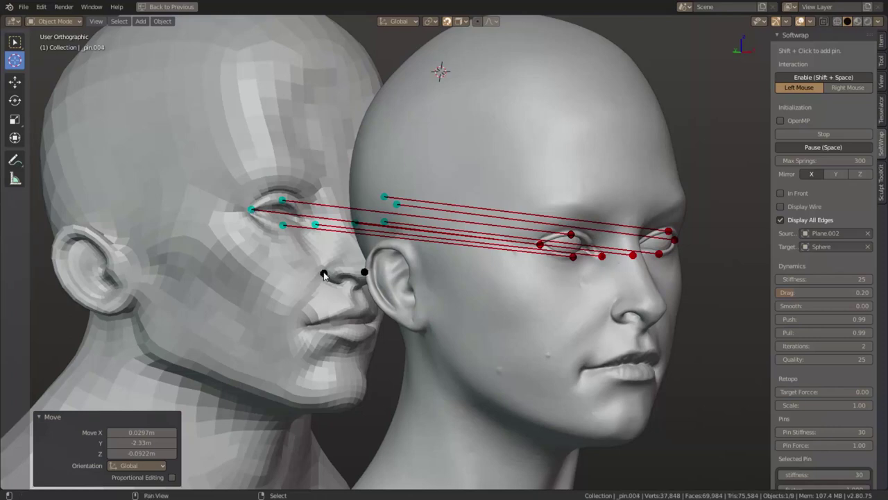
- Pin the nose, mouth corner and lips to the female nose and lips
{"action": "left_click", "coordinate": [324, 275], "text": "shift"}
{"action": "left_click", "coordinate": [609, 314]}
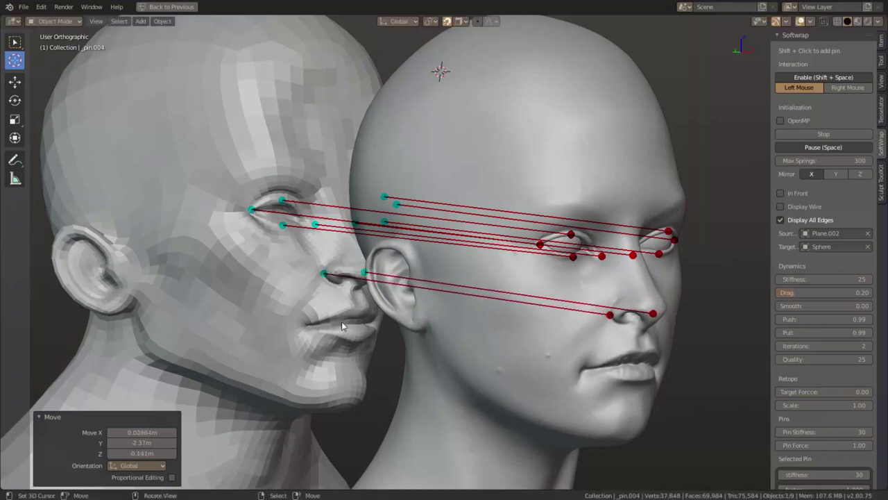
{"action": "left_click", "coordinate": [305, 333], "text": "shift"}
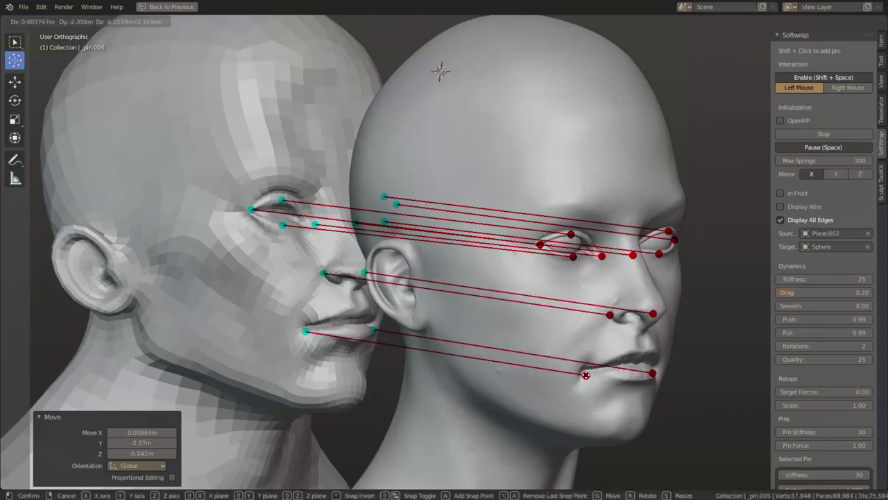
{"action": "left_click", "coordinate": [586, 375]}
{"action": "left_click", "coordinate": [354, 308], "text": "shift"}
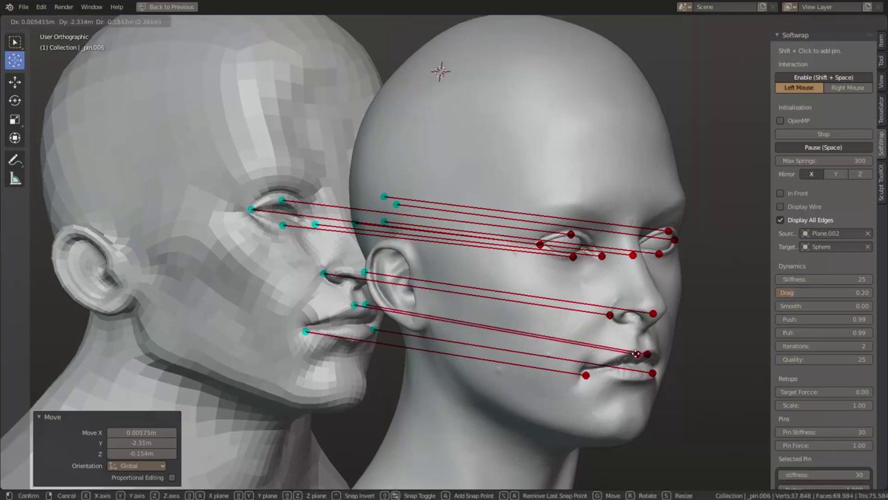
{"action": "left_click", "coordinate": [633, 351]}
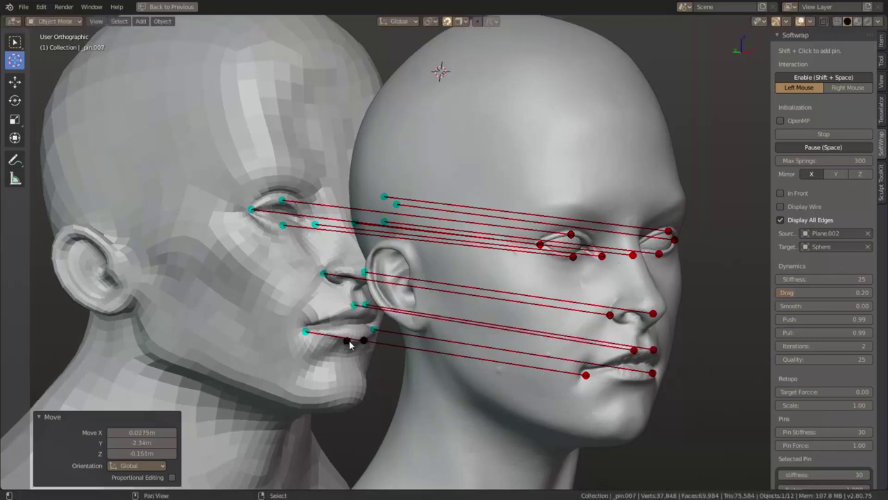
{"action": "left_click", "coordinate": [350, 341], "text": "shift"}
{"action": "left_click", "coordinate": [631, 380]}
- Add two chin pins and two neck pins linked to the female chin and neck
{"action": "middle_click_drag", "start_coordinate": [417, 376], "coordinate": [410, 296], "text": "shift"}
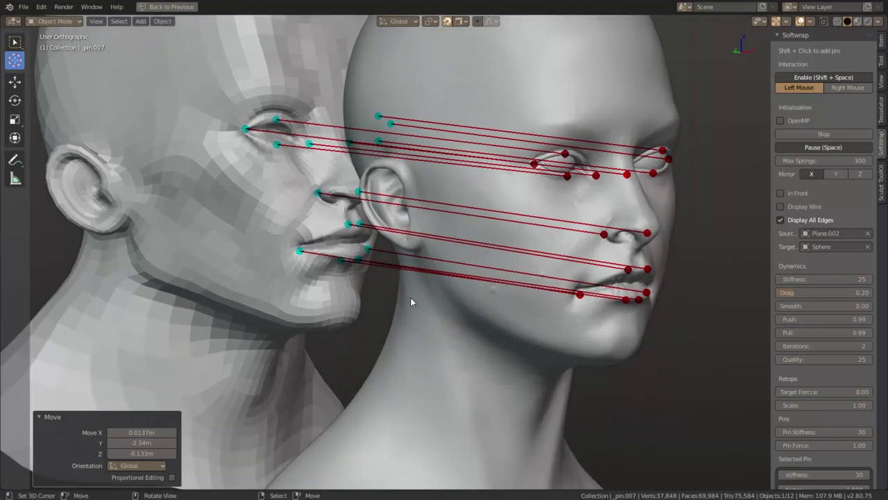
{"action": "left_click", "coordinate": [615, 343], "text": "shift"}
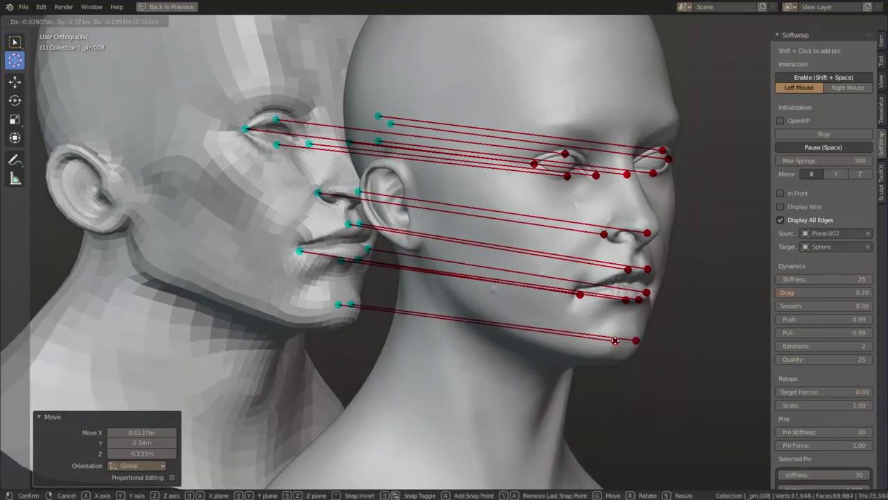
{"action": "left_click", "coordinate": [617, 343]}
{"action": "left_click", "coordinate": [618, 347], "text": "shift"}
{"action": "left_click", "coordinate": [618, 347]}
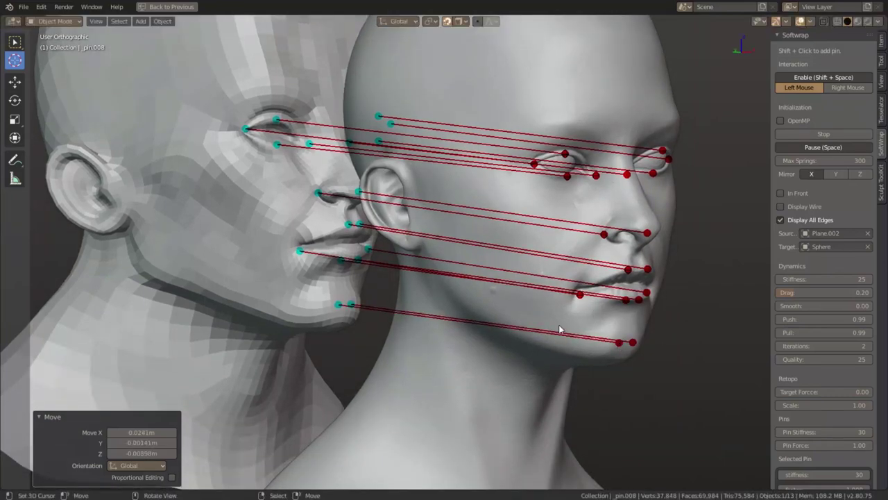
{"action": "scroll", "coordinate": [381, 273], "scroll_direction": "down", "scroll_amount": 3}
{"action": "left_click", "coordinate": [243, 271], "text": "shift"}
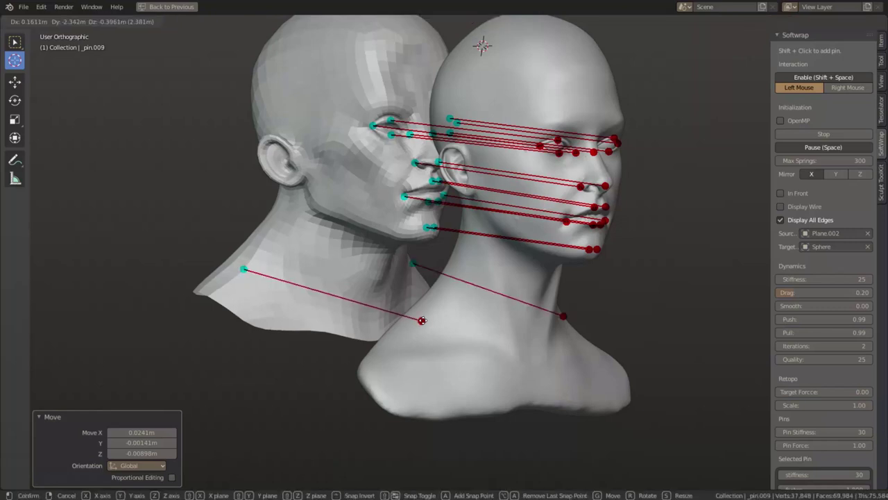
{"action": "left_click", "coordinate": [323, 305]}
{"action": "left_click", "coordinate": [340, 296], "text": "shift"}
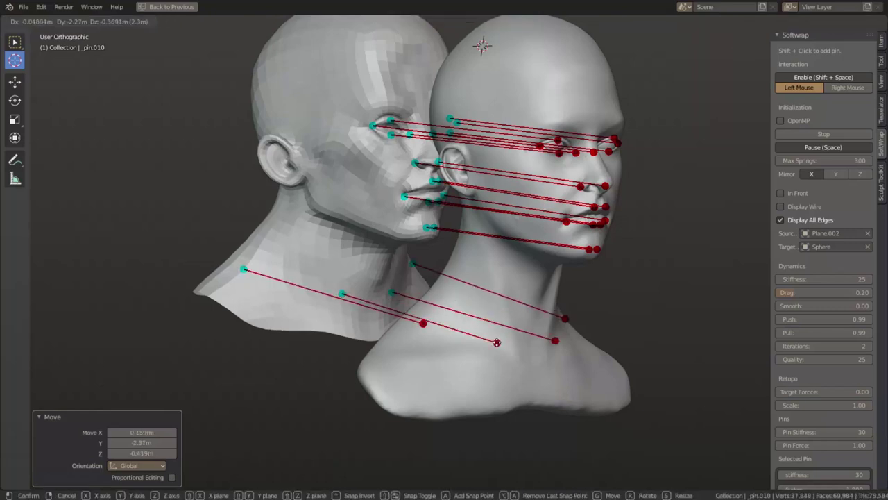
{"action": "left_click", "coordinate": [502, 338]}
- Pin the male ear and ear lobe to the female ear
{"action": "scroll", "coordinate": [253, 175], "scroll_direction": "up", "scroll_amount": 2}
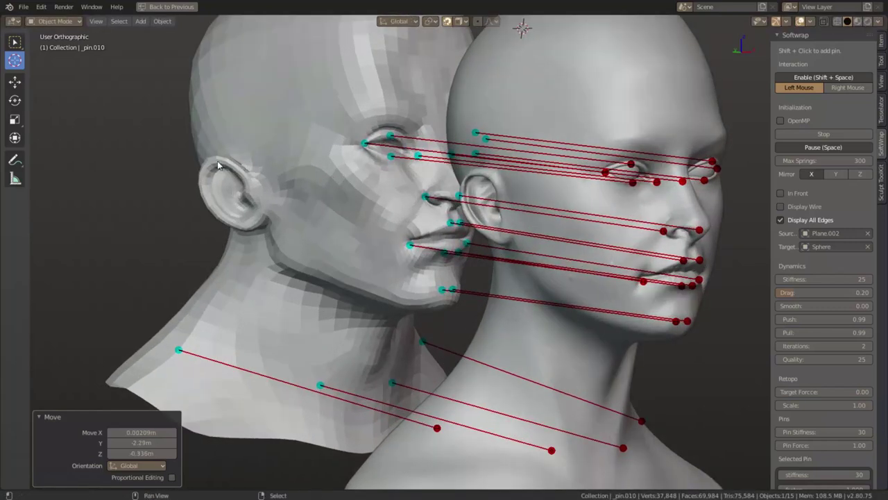
{"action": "left_click", "coordinate": [478, 175]}
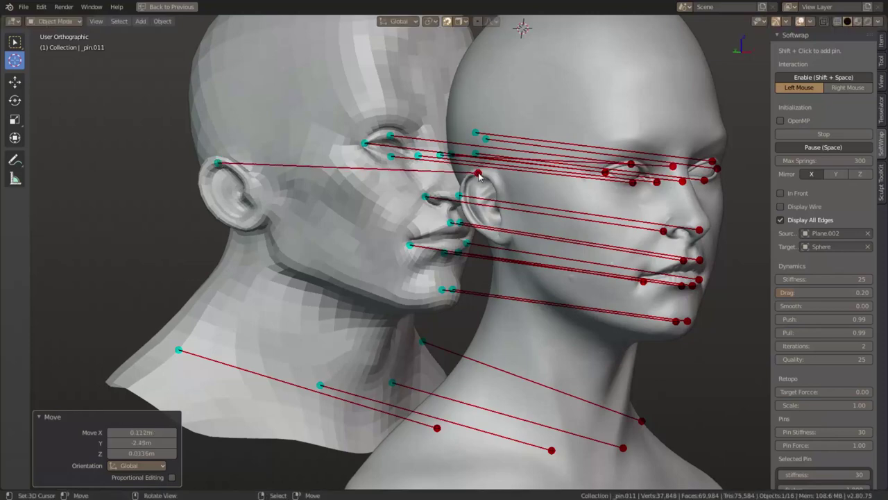
{"action": "left_click", "coordinate": [204, 196], "text": "shift"}
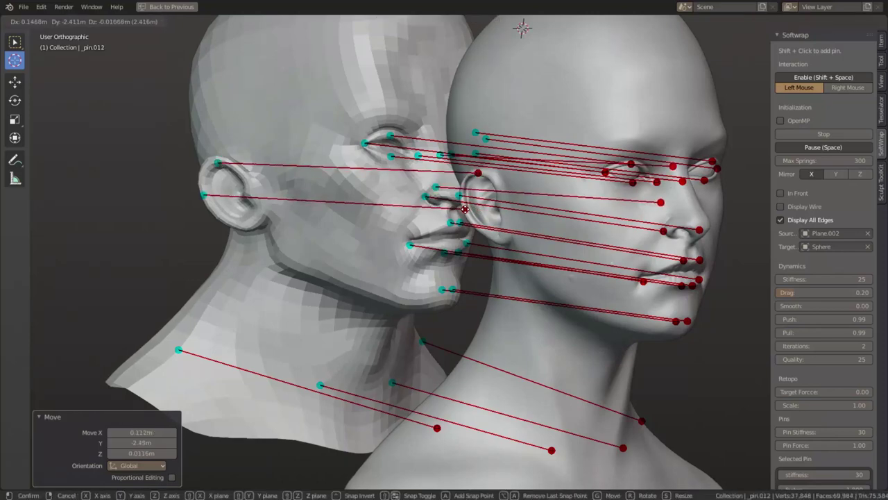
{"action": "left_click", "coordinate": [465, 209]}
{"action": "left_click", "coordinate": [251, 224], "text": "shift"}
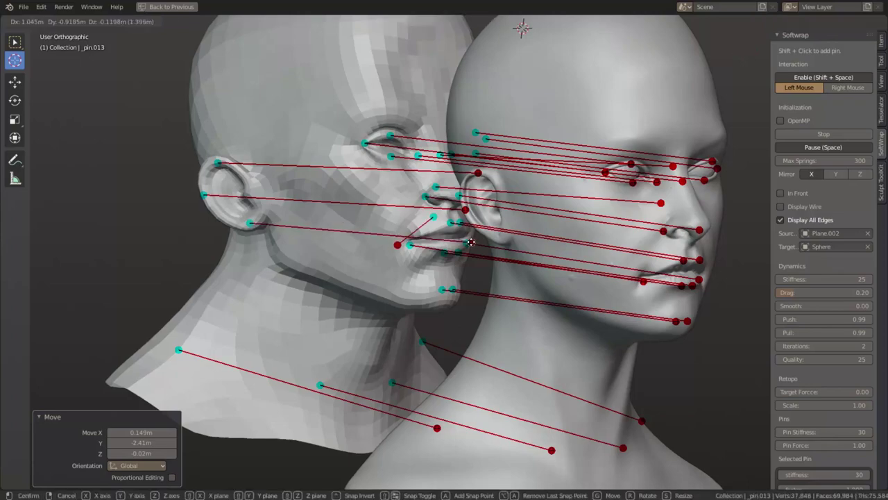
{"action": "left_click", "coordinate": [502, 240]}
{"action": "mouse_move", "coordinate": [502, 240]}
{"action": "middle_mouse_down"}
{"action": "mouse_move", "coordinate": [533, 265]}
{"action": "mouse_move", "coordinate": [608, 263]}
{"action": "mouse_move", "coordinate": [588, 276]}
{"action": "mouse_move", "coordinate": [515, 270]}
{"action": "middle_mouse_up"}
- Enable In Front, raise Target Force to 1.00, and turn on Display Wire
{"action": "scroll", "coordinate": [608, 263], "scroll_direction": "down", "scroll_amount": 3}
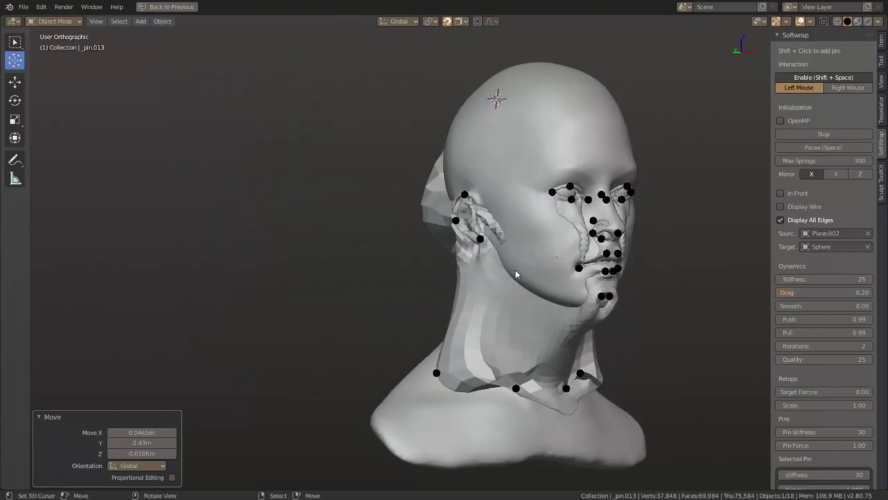
{"action": "left_click", "coordinate": [795, 196]}
{"action": "mouse_move", "coordinate": [671, 215]}
{"action": "middle_mouse_down"}
{"action": "mouse_move", "coordinate": [563, 224]}
{"action": "mouse_move", "coordinate": [515, 240]}
{"action": "mouse_move", "coordinate": [582, 218]}
{"action": "mouse_move", "coordinate": [548, 219]}
{"action": "middle_mouse_up"}
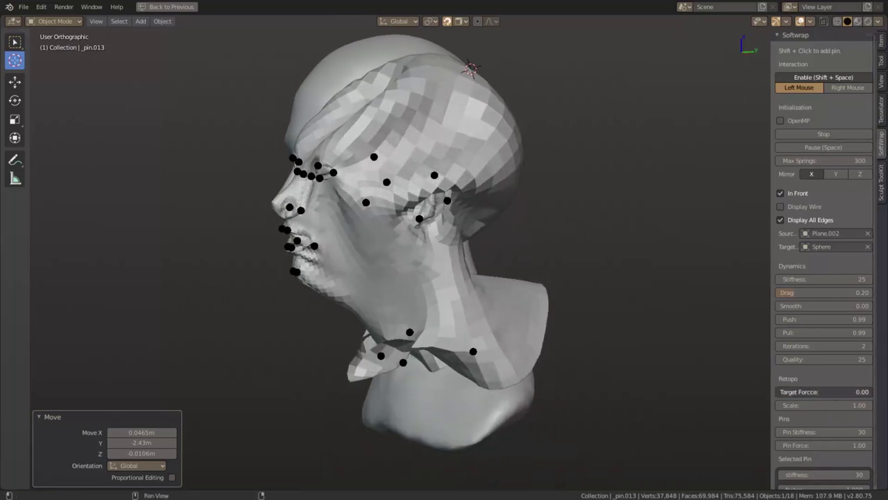
{"action": "left_click_drag", "start_coordinate": [778, 391], "coordinate": [872, 391]}
{"action": "left_click", "coordinate": [780, 206]}
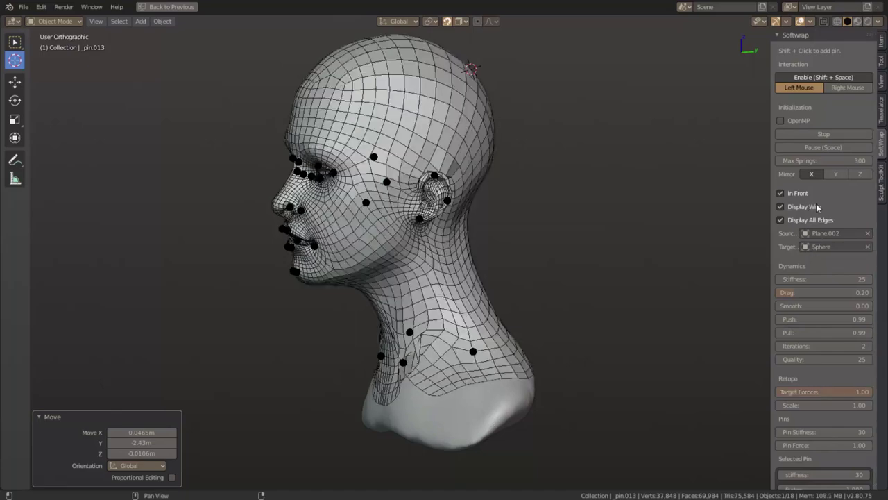
- Zoom in on the neck, clear the pin selection, and move the first neck pin to ease the fold
{"action": "middle_click_drag", "start_coordinate": [484, 228], "coordinate": [590, 216]}
{"action": "scroll", "coordinate": [593, 215], "scroll_direction": "up", "scroll_amount": 3}
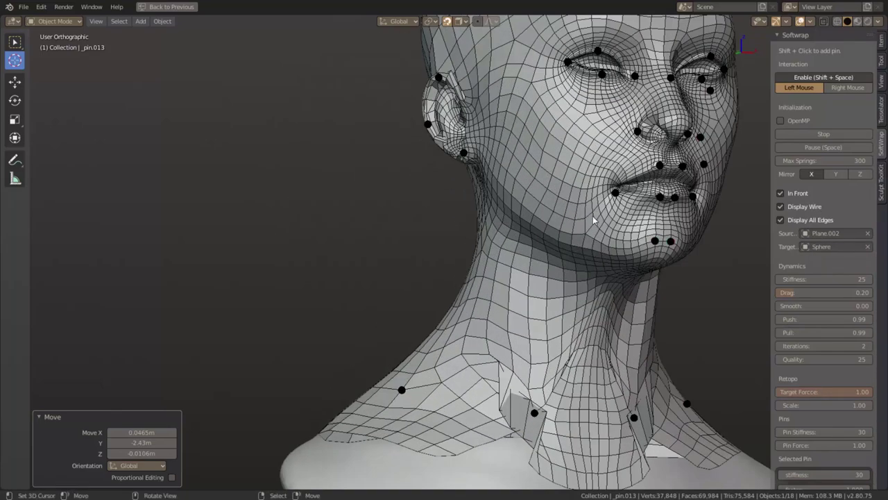
{"action": "scroll", "coordinate": [639, 259], "scroll_direction": "up", "scroll_amount": 2}
{"action": "middle_click_drag", "start_coordinate": [639, 259], "coordinate": [611, 281], "text": "shift"}
{"action": "left_click", "coordinate": [561, 324]}
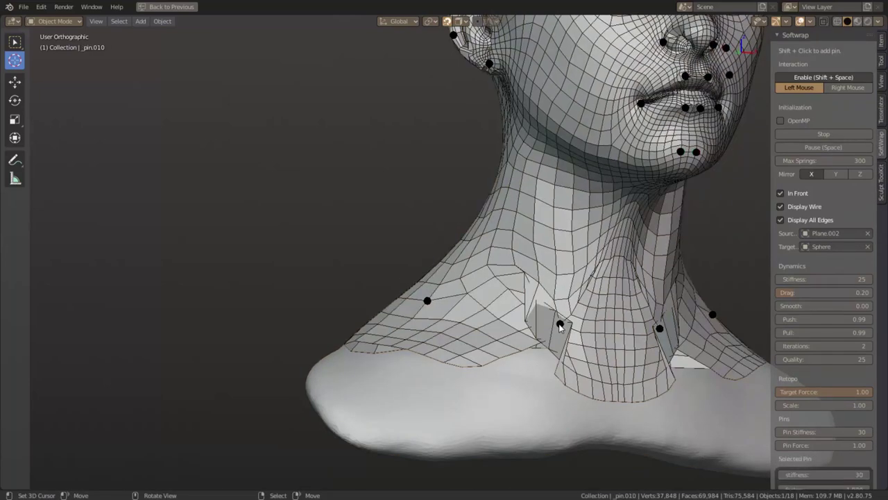
{"action": "left_click_drag", "start_coordinate": [561, 324], "coordinate": [571, 308]}
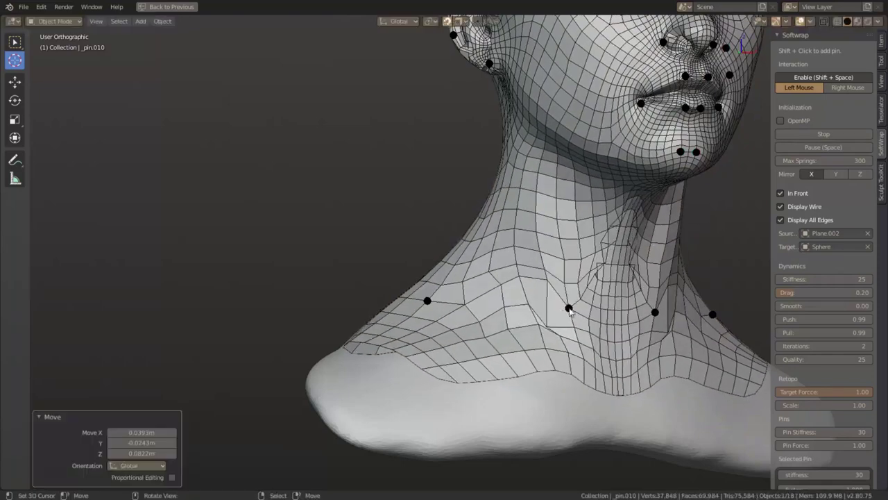
{"action": "left_click", "coordinate": [426, 301]}
- Shift the side and front neck pins so the throat mesh lies evenly
{"action": "middle_click_drag", "start_coordinate": [426, 309], "coordinate": [463, 340]}
{"action": "left_click_drag", "start_coordinate": [463, 340], "coordinate": [448, 330]}
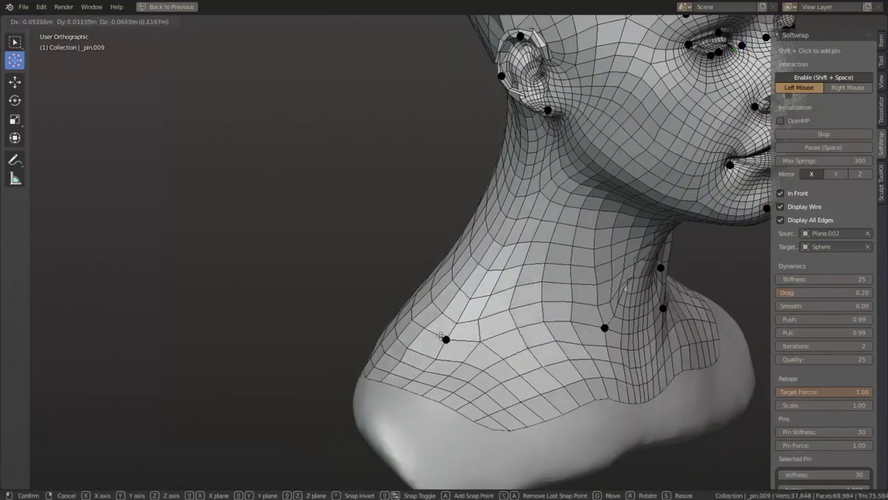
{"action": "middle_click_drag", "start_coordinate": [448, 331], "coordinate": [507, 319]}
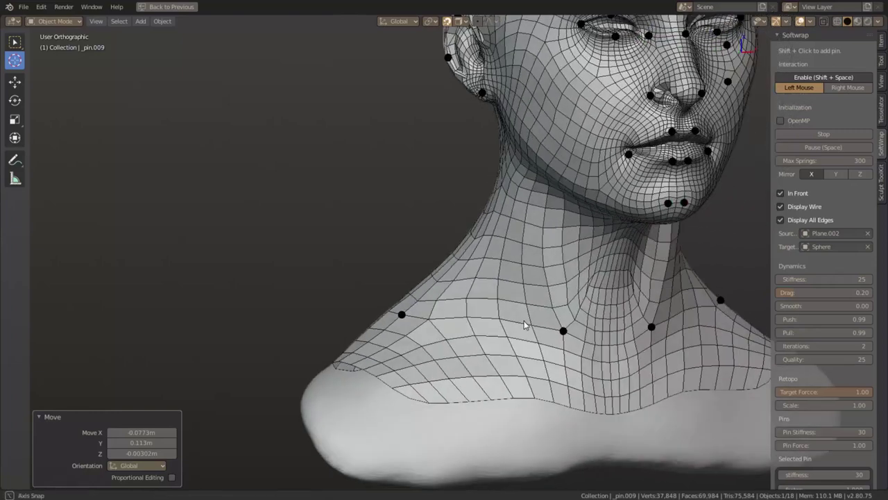
{"action": "left_click_drag", "start_coordinate": [515, 326], "coordinate": [515, 302]}
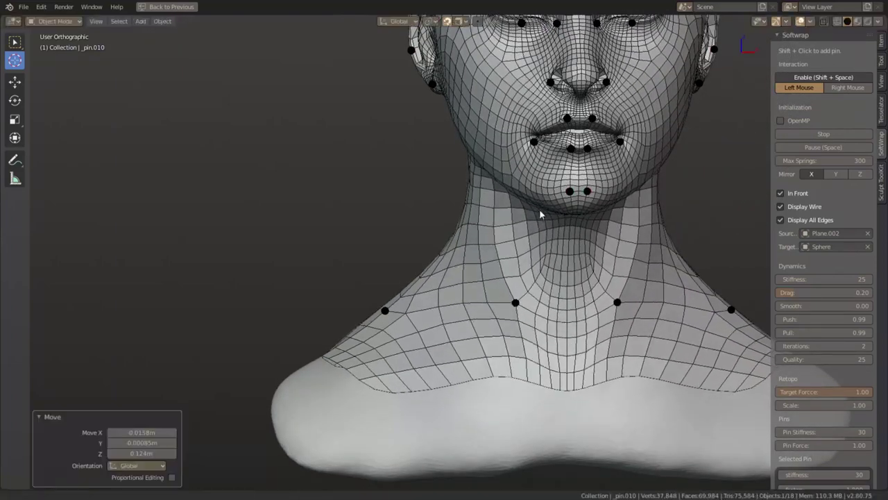
{"action": "mouse_move", "coordinate": [539, 209]}
{"action": "middle_mouse_down"}
{"action": "mouse_move", "coordinate": [544, 378]}
{"action": "mouse_move", "coordinate": [450, 297]}
{"action": "middle_mouse_up"}
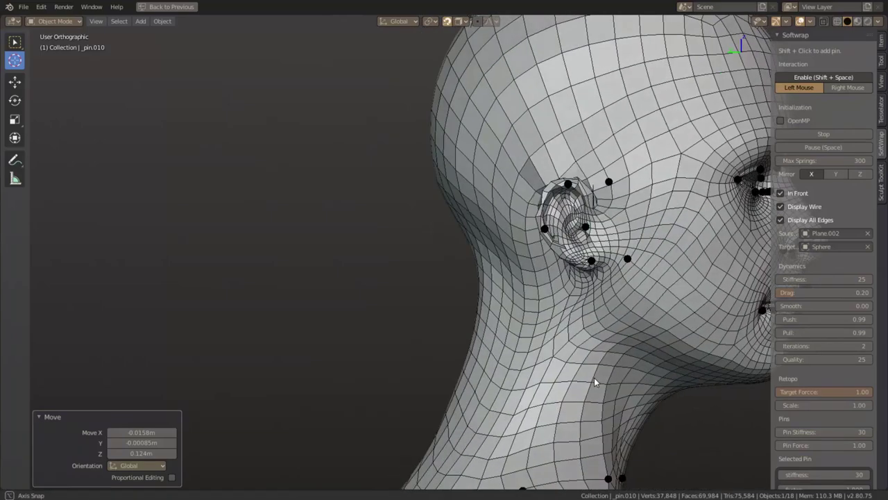
- Reposition the pins above and at the top of the ear
{"action": "scroll", "coordinate": [451, 297], "scroll_direction": "up", "scroll_amount": 2}
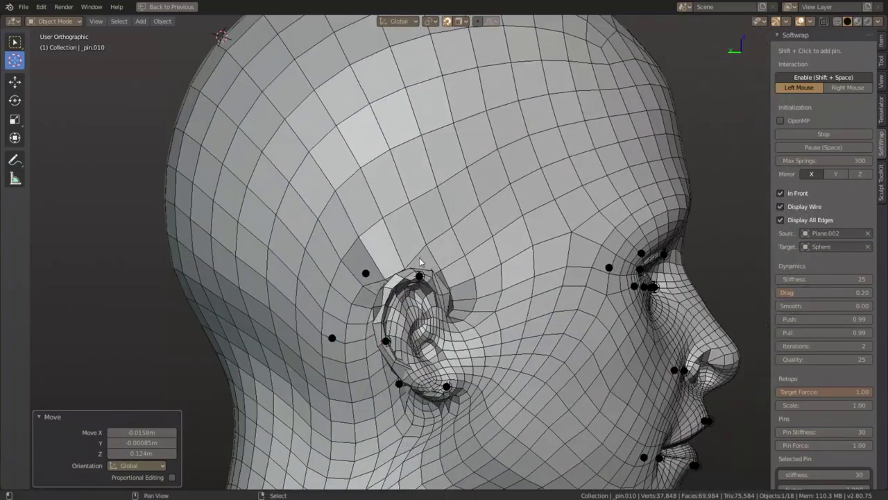
{"action": "middle_click_drag", "start_coordinate": [509, 265], "coordinate": [505, 164], "text": "shift"}
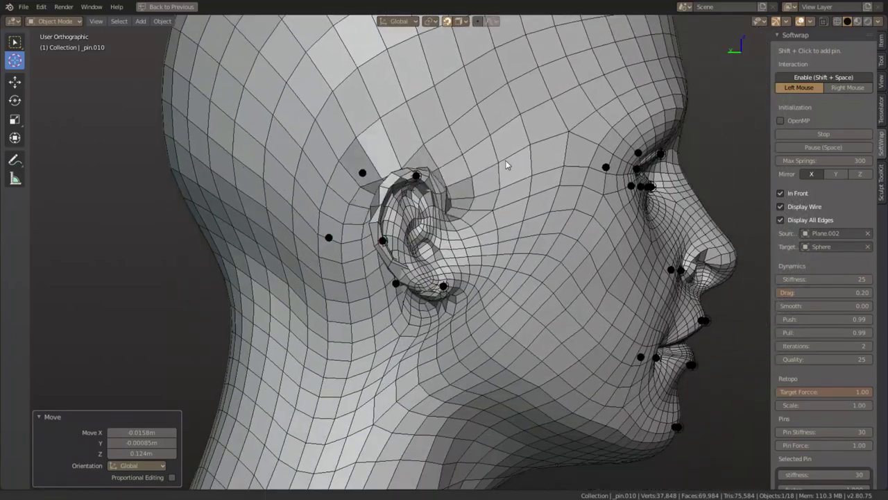
{"action": "scroll", "coordinate": [512, 185], "scroll_direction": "up", "scroll_amount": 1}
{"action": "key", "text": "g"}
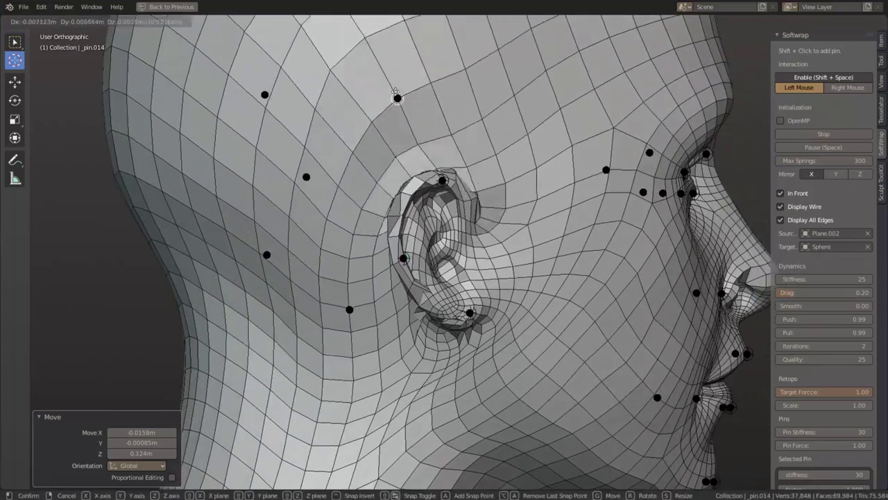
{"action": "left_click", "coordinate": [397, 118]}
{"action": "middle_click_drag", "start_coordinate": [482, 209], "coordinate": [470, 215]}
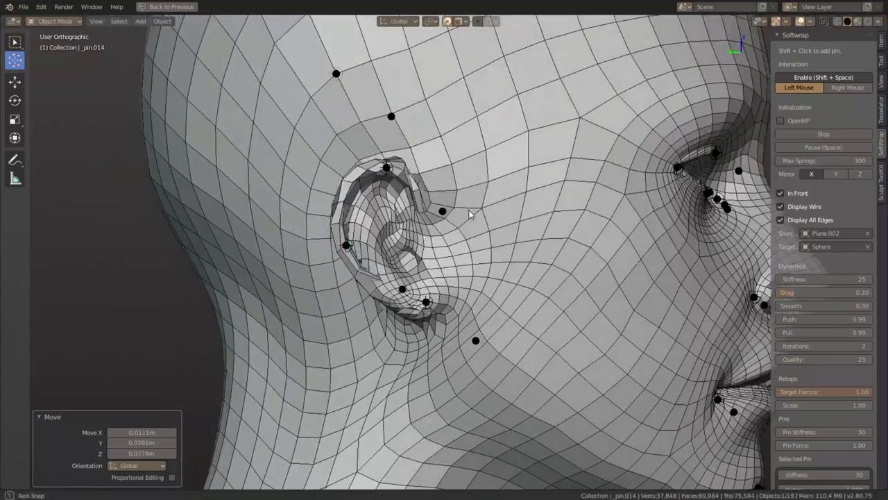
{"action": "left_click", "coordinate": [388, 169]}
{"action": "key", "text": "g"}
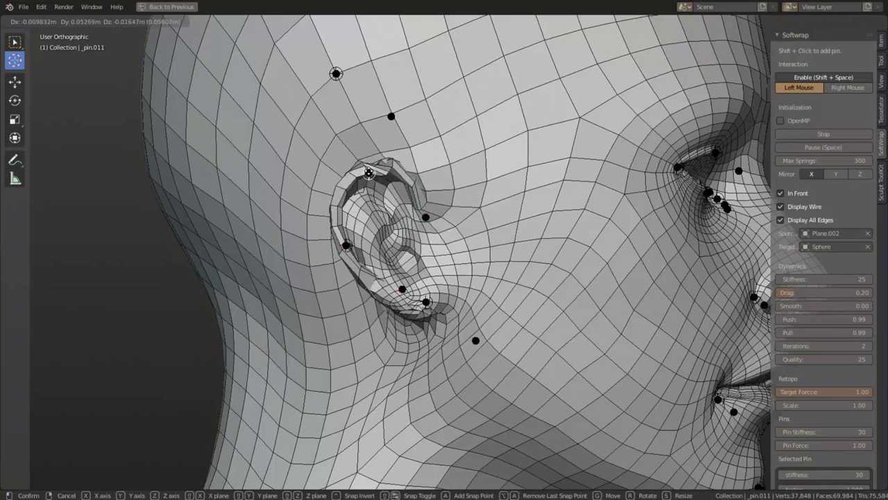
{"action": "left_click", "coordinate": [370, 168]}
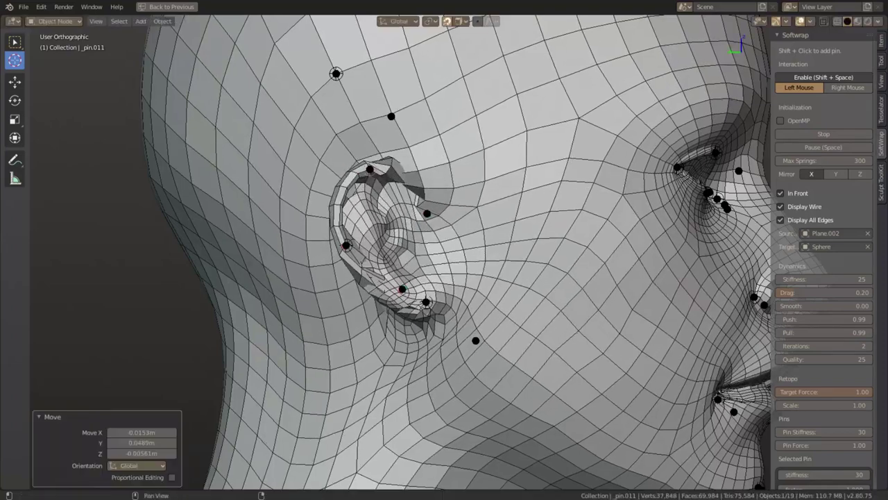
- Raise Softwrap smoothing to 2.04 and reposition the ear-lobe pin
{"action": "left_click_drag", "start_coordinate": [845, 310], "coordinate": [872, 306]}
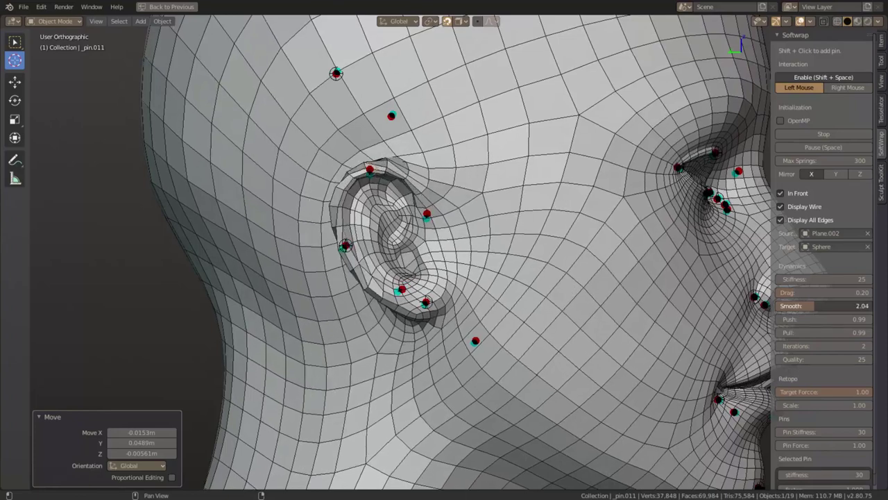
{"action": "left_click", "coordinate": [427, 303]}
{"action": "key", "text": "g"}
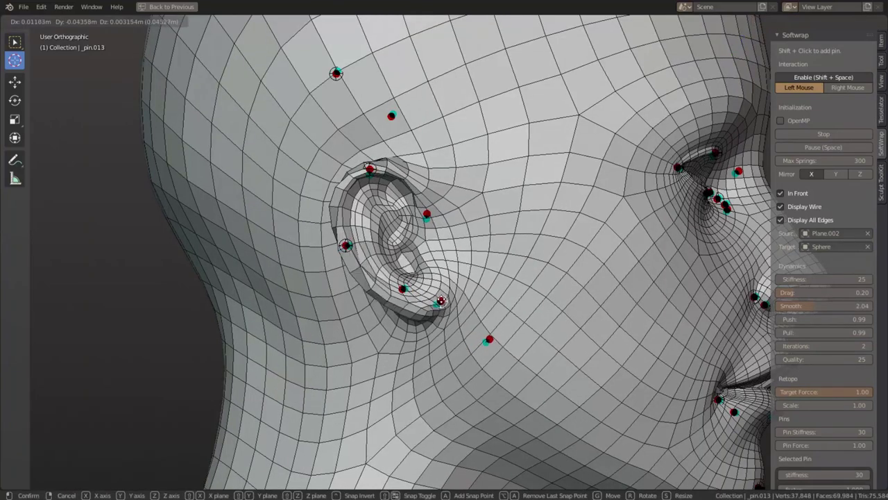
{"action": "left_click", "coordinate": [441, 288]}
{"action": "mouse_move", "coordinate": [440, 289]}
{"action": "middle_mouse_down"}
{"action": "mouse_move", "coordinate": [451, 229]}
{"action": "mouse_move", "coordinate": [437, 244]}
{"action": "mouse_move", "coordinate": [443, 257]}
{"action": "middle_mouse_up"}
- Raise the ear-top pin slightly and add a new pin just above the ear
{"action": "scroll", "coordinate": [445, 258], "scroll_direction": "up", "scroll_amount": 2}
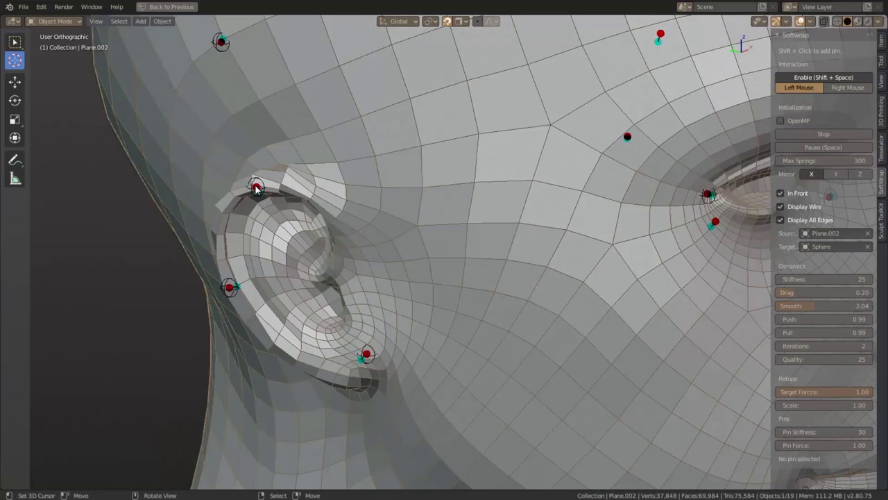
{"action": "left_click", "coordinate": [251, 193]}
{"action": "key", "text": "g"}
{"action": "left_click", "coordinate": [248, 187]}
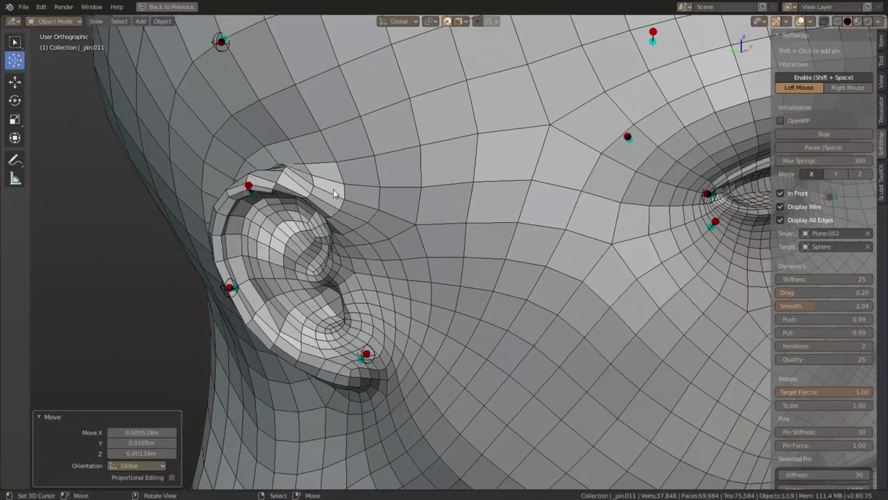
{"action": "left_click", "coordinate": [357, 189], "text": "shift"}
{"action": "key", "text": "g"}
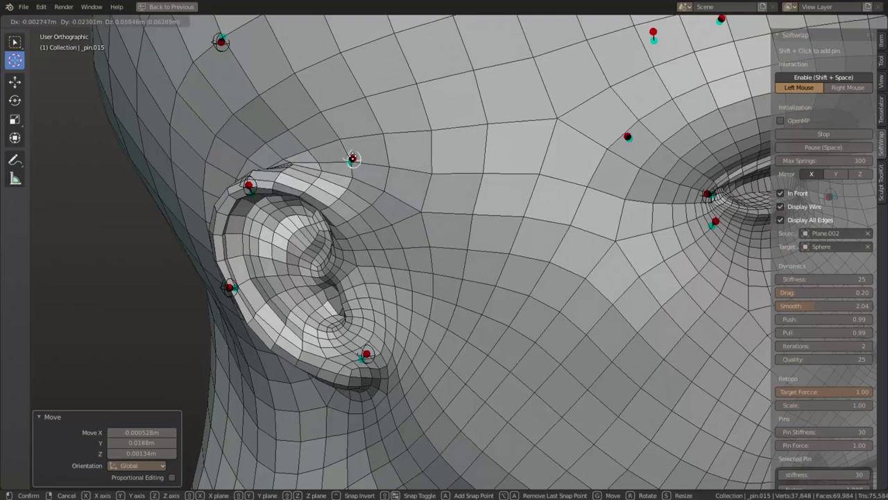
{"action": "left_click", "coordinate": [354, 157]}
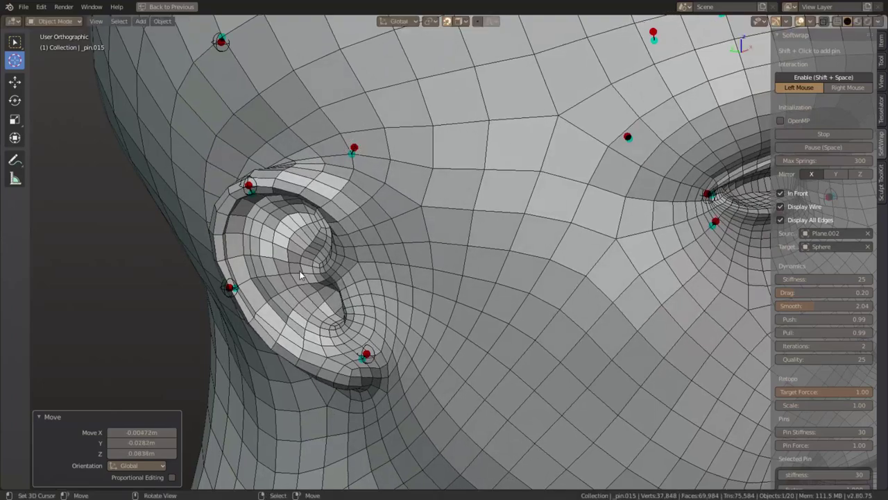
- Reposition the pin on the ear's back rim
{"action": "middle_click_drag", "start_coordinate": [301, 275], "coordinate": [340, 262]}
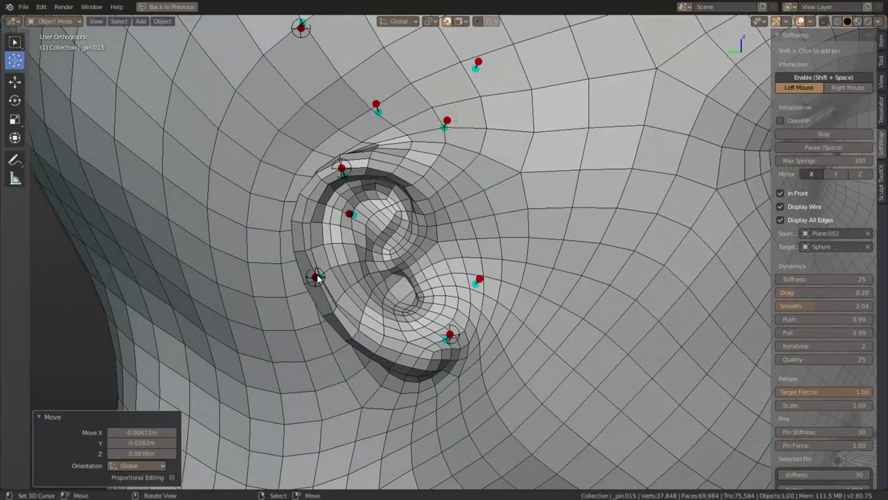
{"action": "left_click", "coordinate": [316, 277]}
{"action": "key", "text": "g"}
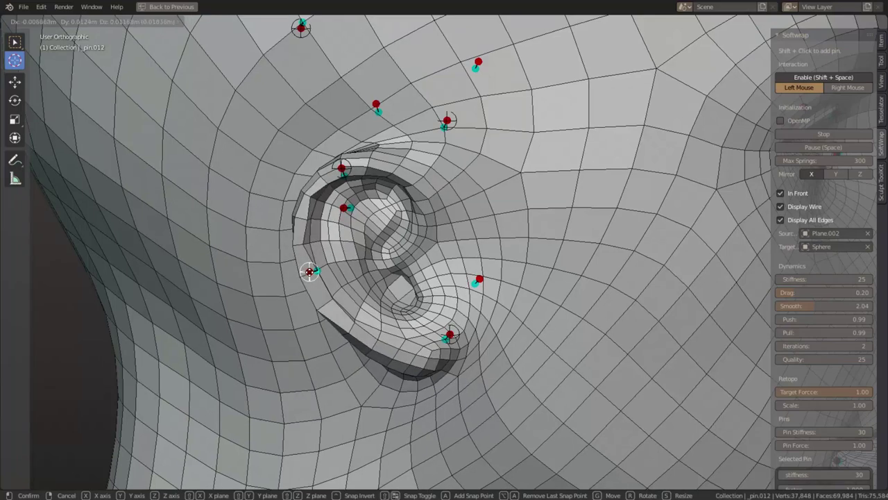
{"action": "left_click", "coordinate": [317, 283]}
- Delete the unwanted pins inside and beside the ear
{"action": "middle_click_drag", "start_coordinate": [317, 282], "coordinate": [405, 287]}
{"action": "left_click", "coordinate": [517, 274], "text": "shift"}
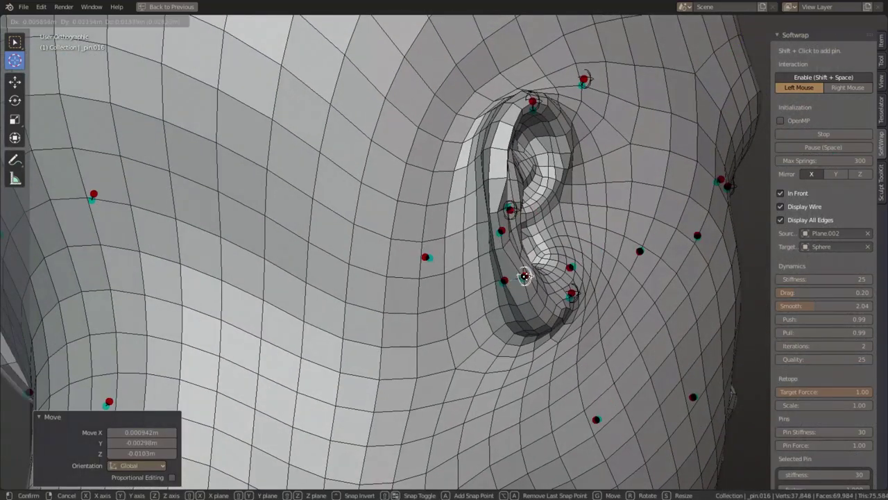
{"action": "left_click_drag", "start_coordinate": [521, 276], "coordinate": [576, 295]}
{"action": "key", "text": "Delete"}
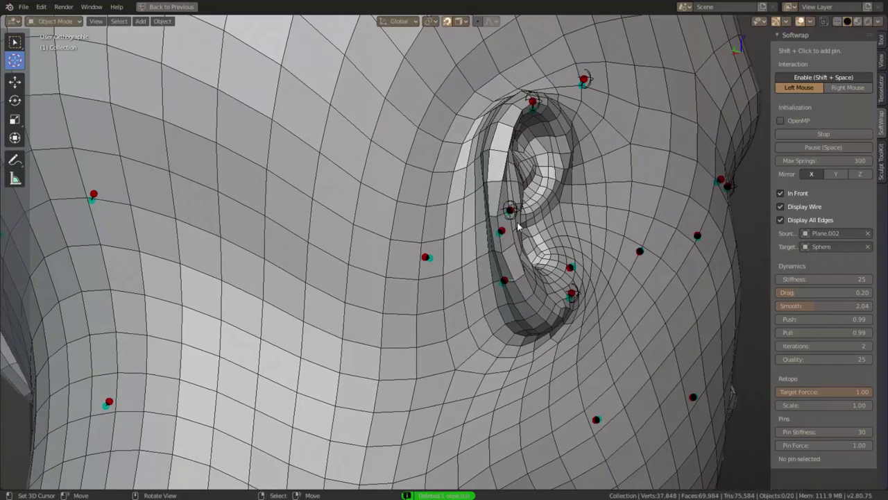
{"action": "key", "text": "Delete"}
- Move the ear-lobe pin lower
{"action": "middle_click_drag", "start_coordinate": [515, 221], "coordinate": [507, 241]}
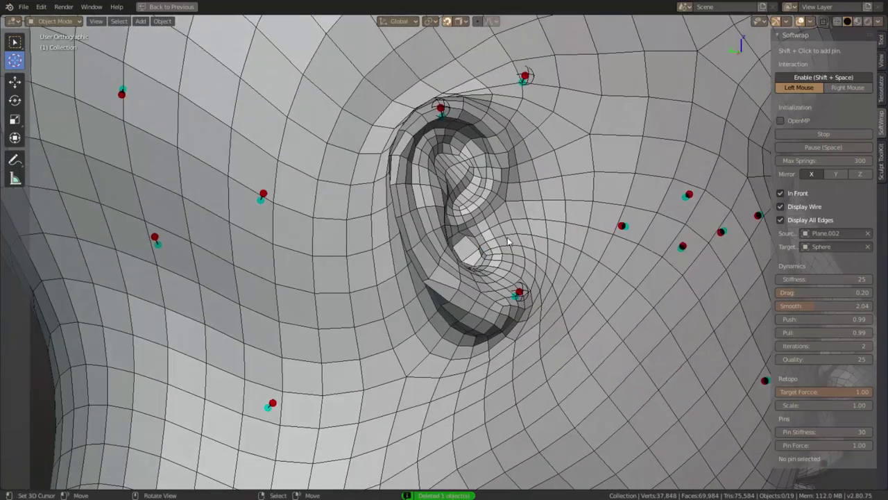
{"action": "key", "text": "g"}
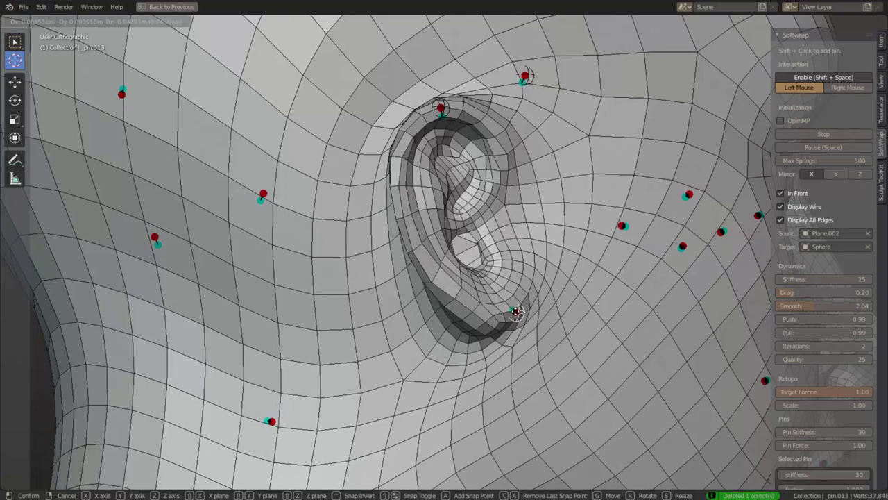
{"action": "left_click", "coordinate": [517, 312]}
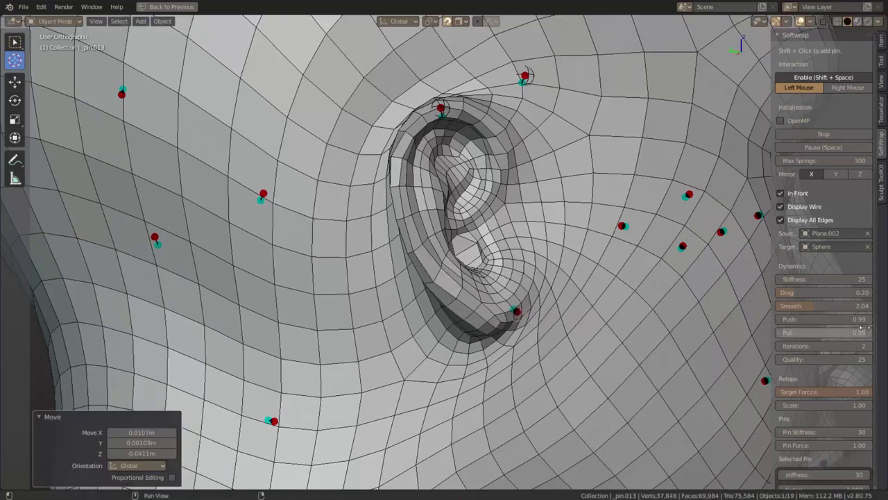
{"action": "scroll", "coordinate": [757, 314], "scroll_direction": "down", "scroll_amount": 4}
{"action": "scroll", "coordinate": [757, 314], "scroll_direction": "down", "scroll_amount": 1}
- Lower the Softwrap smoothing to 0.87 and view the face from the front
{"action": "left_click_drag", "start_coordinate": [824, 305], "coordinate": [798, 306]}
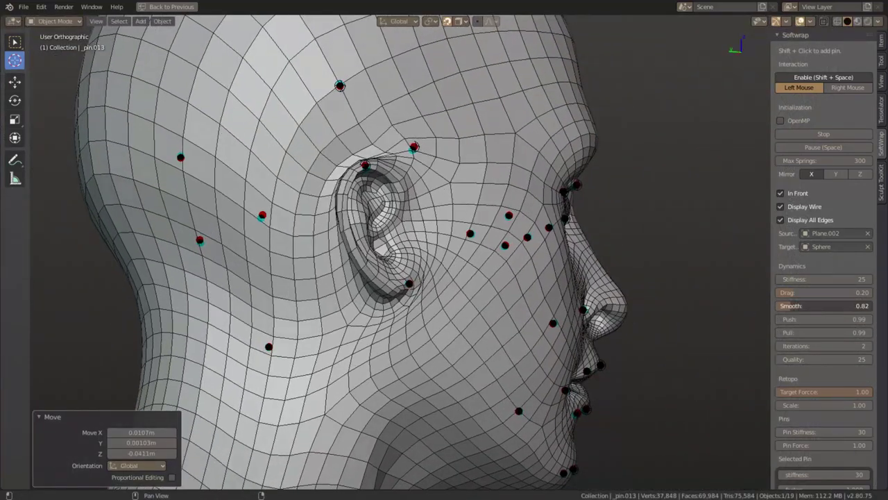
{"action": "middle_click_drag", "start_coordinate": [602, 265], "coordinate": [456, 283]}
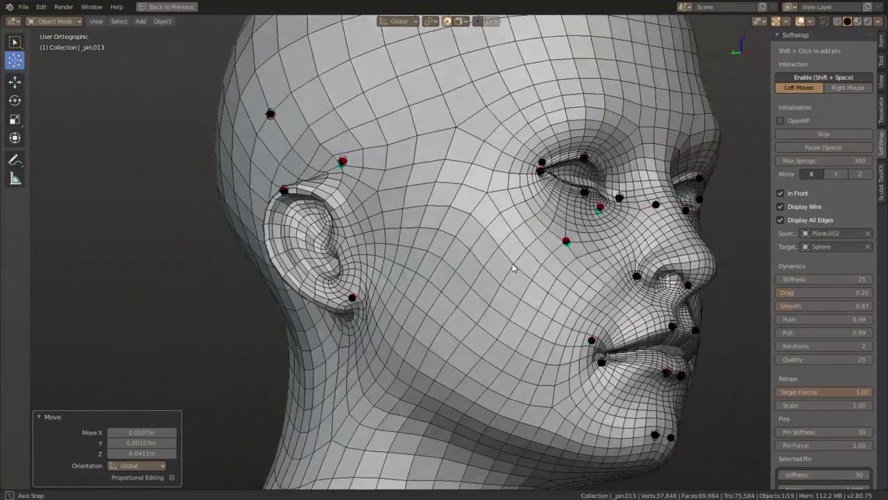
{"action": "scroll", "coordinate": [554, 318], "scroll_direction": "down", "scroll_amount": 2}
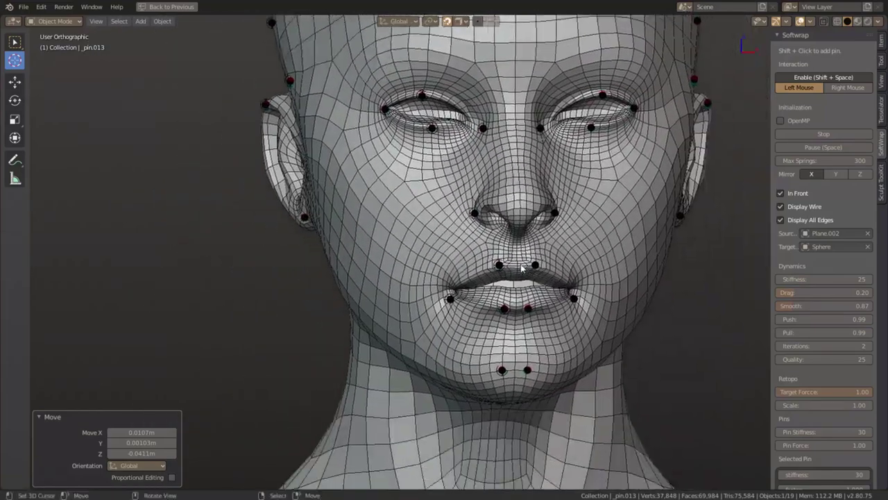
{"action": "scroll", "coordinate": [435, 345], "scroll_direction": "up", "scroll_amount": 5}
- Nudge the lip-corner, lower-lip and upper-lip pins into place
{"action": "left_click_drag", "start_coordinate": [455, 335], "coordinate": [451, 338]}
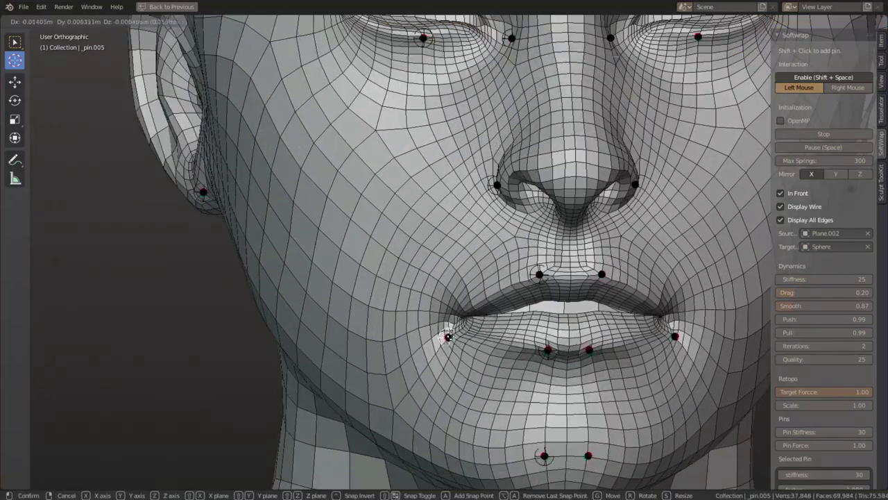
{"action": "left_click_drag", "start_coordinate": [554, 352], "coordinate": [541, 351]}
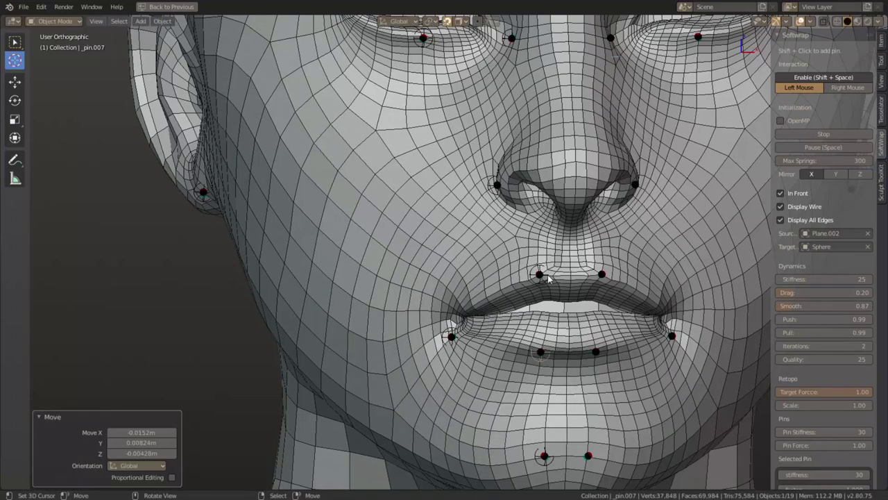
{"action": "left_click_drag", "start_coordinate": [542, 274], "coordinate": [541, 270]}
{"action": "scroll", "coordinate": [712, 393], "scroll_direction": "down", "scroll_amount": 3}
{"action": "middle_click_drag", "start_coordinate": [675, 370], "coordinate": [651, 379]}
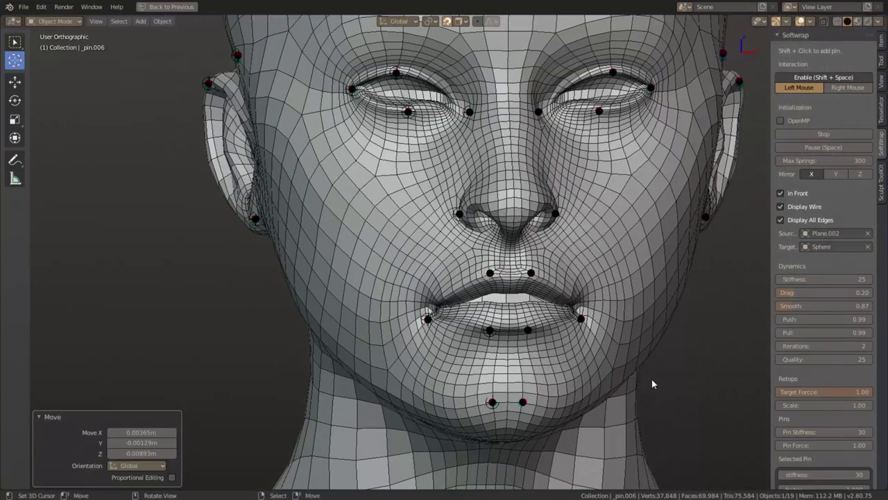
{"action": "scroll", "coordinate": [649, 380], "scroll_direction": "up", "scroll_amount": 5}
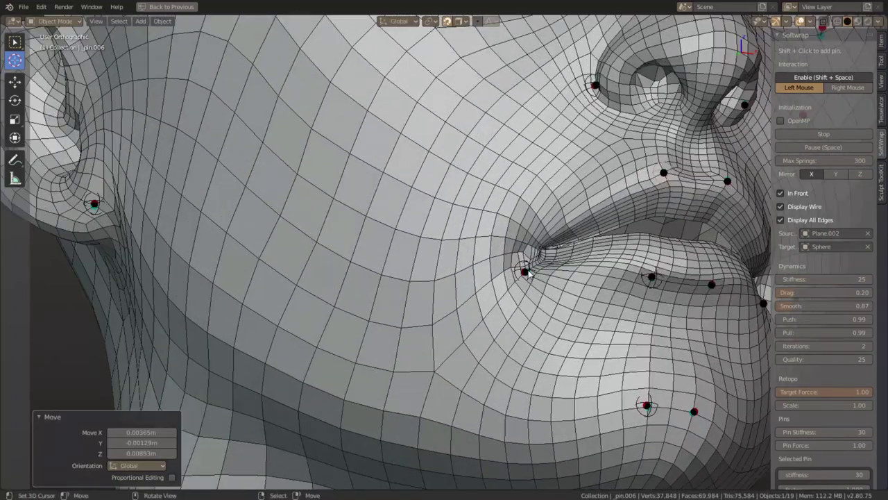
- Delete one mouth-corner pin and reposition the remaining mouth-corner pin
{"action": "left_click", "coordinate": [526, 272]}
{"action": "key", "text": "Delete"}
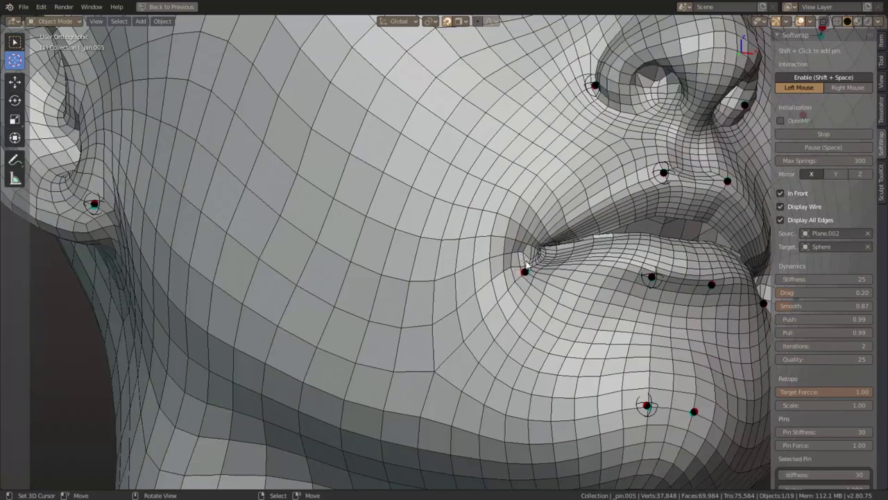
{"action": "key", "text": "g"}
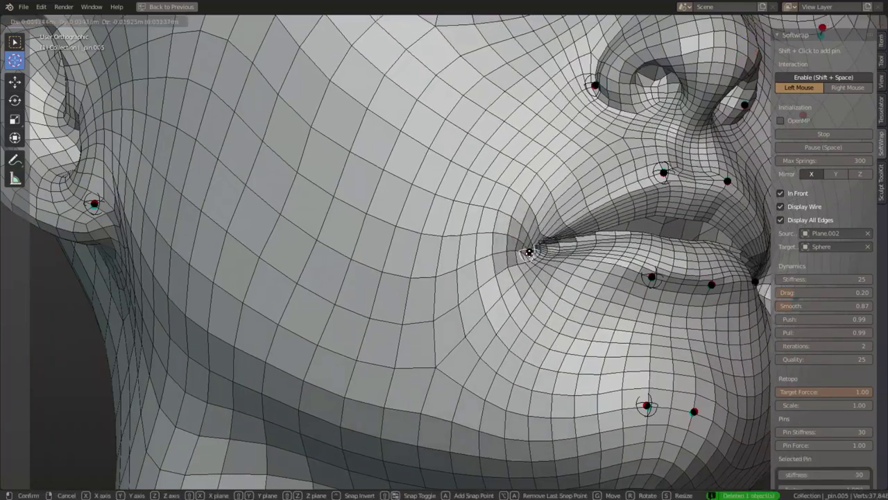
{"action": "left_click", "coordinate": [528, 250]}
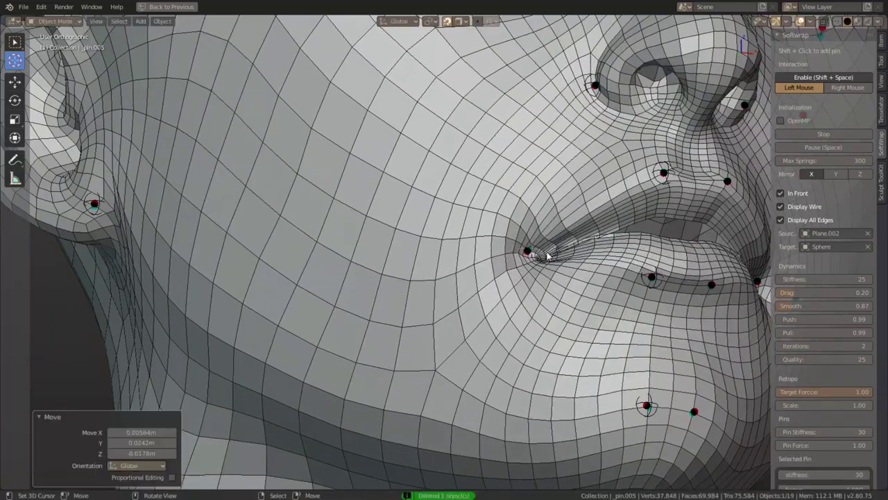
{"action": "key", "text": "g"}
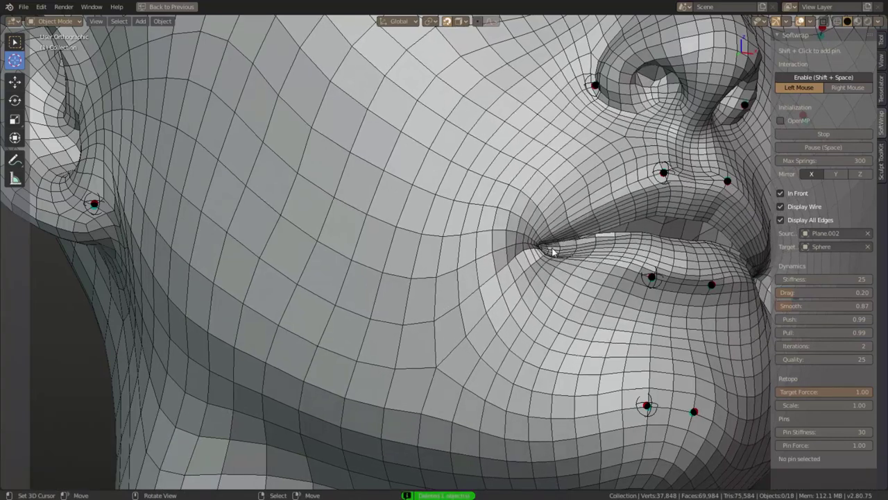
{"action": "left_click", "coordinate": [547, 255]}
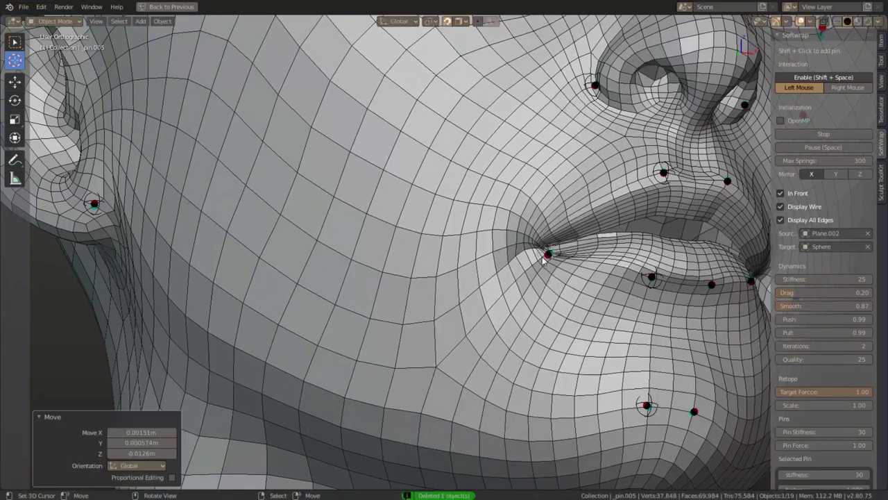
- Move the cheek pin down and left, then view the whole face
{"action": "key", "text": "g"}
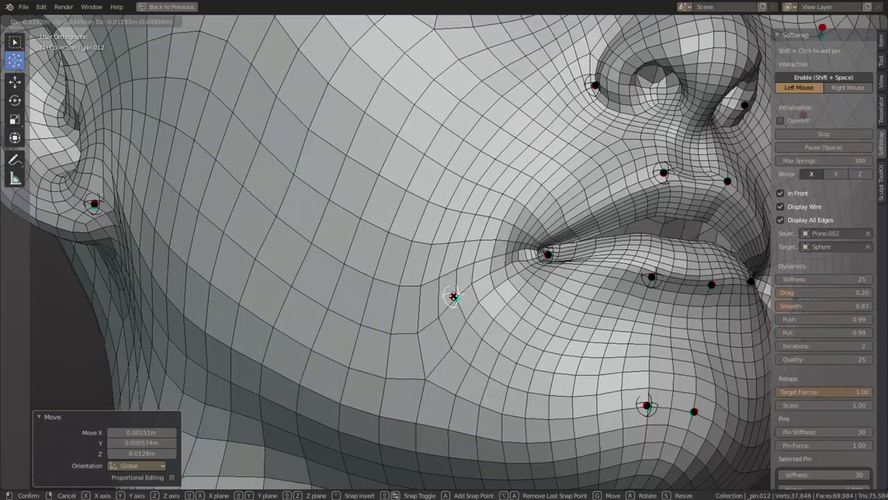
{"action": "left_click", "coordinate": [453, 296]}
{"action": "scroll", "coordinate": [454, 296], "scroll_direction": "down", "scroll_amount": 3}
{"action": "mouse_move", "coordinate": [453, 296]}
{"action": "middle_mouse_down"}
{"action": "mouse_move", "coordinate": [541, 303]}
{"action": "mouse_move", "coordinate": [411, 313]}
{"action": "mouse_move", "coordinate": [361, 272]}
{"action": "middle_mouse_up"}
- Fix the lower eyelid pins, replacing the misplaced inner-eye pin with a new one
{"action": "scroll", "coordinate": [361, 273], "scroll_direction": "up", "scroll_amount": 4}
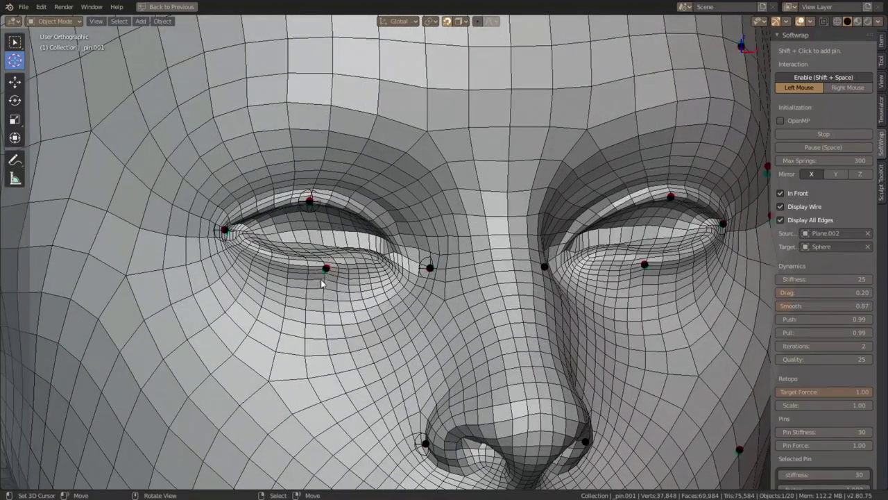
{"action": "left_click_drag", "start_coordinate": [326, 271], "coordinate": [322, 275]}
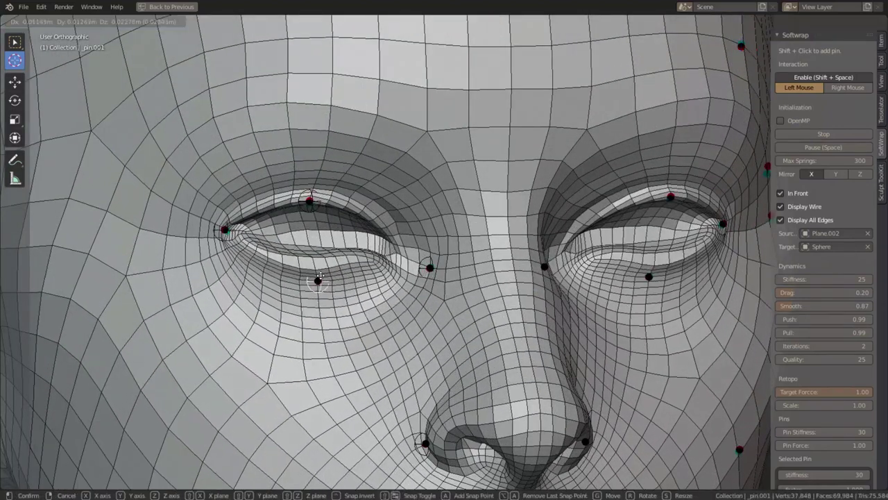
{"action": "left_click", "coordinate": [427, 274]}
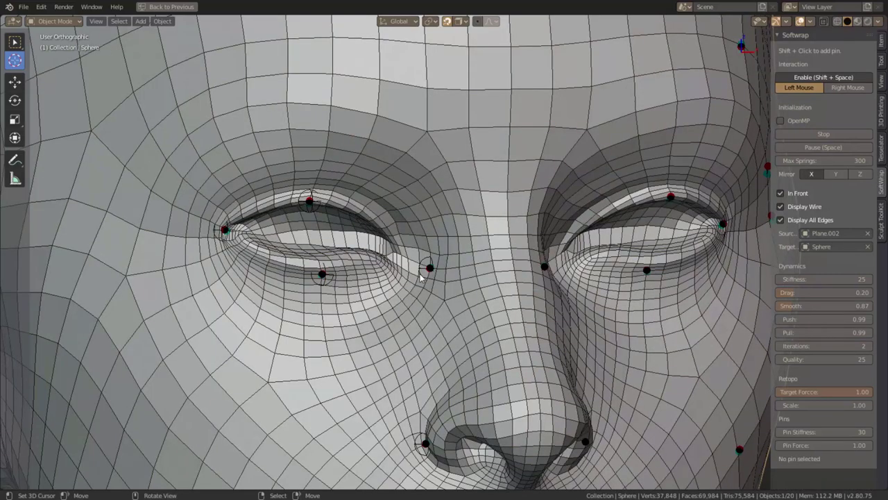
{"action": "left_click", "coordinate": [419, 277]}
{"action": "key", "text": "Delete"}
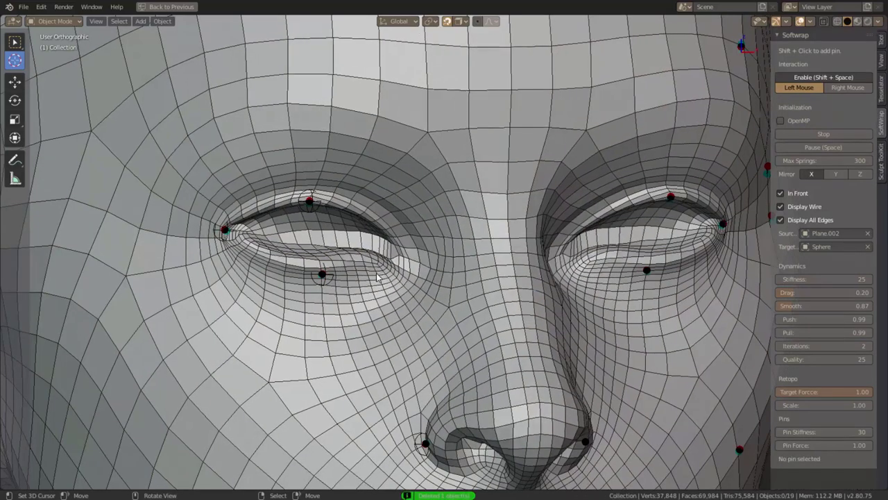
{"action": "left_click", "coordinate": [377, 272], "text": "shift"}
{"action": "left_click_drag", "start_coordinate": [377, 272], "coordinate": [374, 259]}
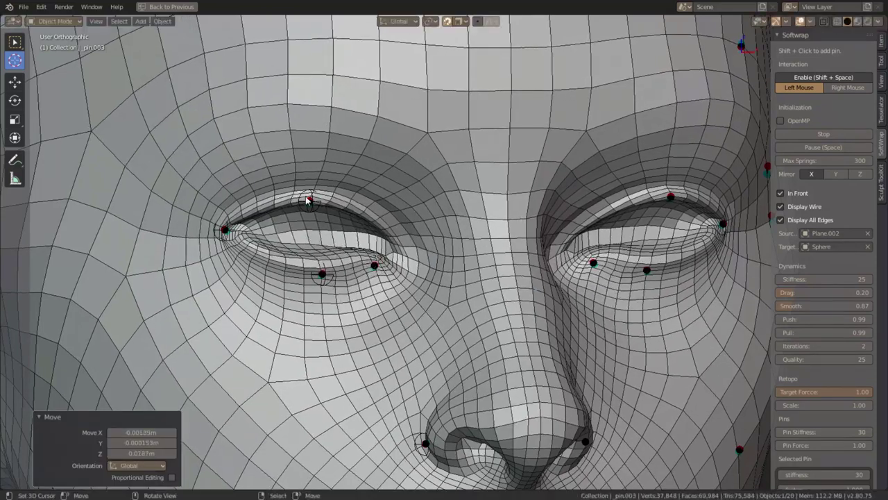
- Move the upper-eyelid pins into place and add a new upper-eyelid pin
{"action": "left_click_drag", "start_coordinate": [312, 206], "coordinate": [307, 204]}
{"action": "middle_click_drag", "start_coordinate": [308, 204], "coordinate": [354, 95]}
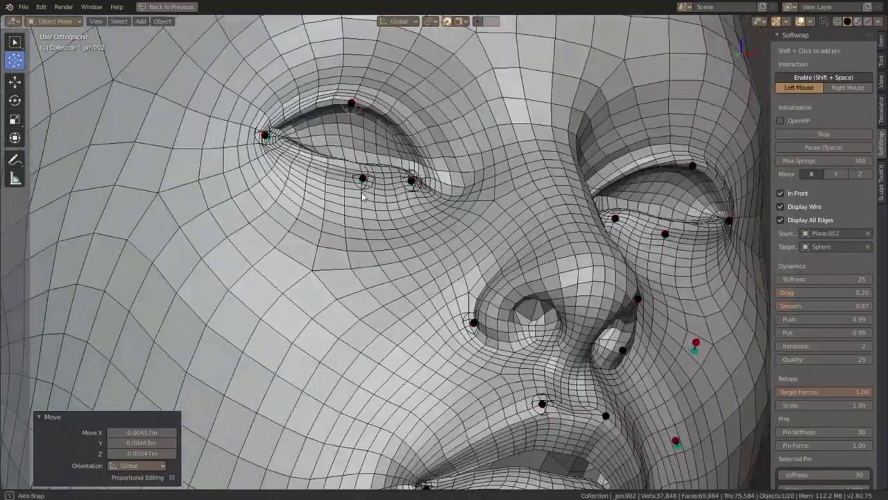
{"action": "left_click_drag", "start_coordinate": [354, 95], "coordinate": [360, 103], "text": "shift"}
{"action": "middle_click_drag", "start_coordinate": [324, 165], "coordinate": [291, 182]}
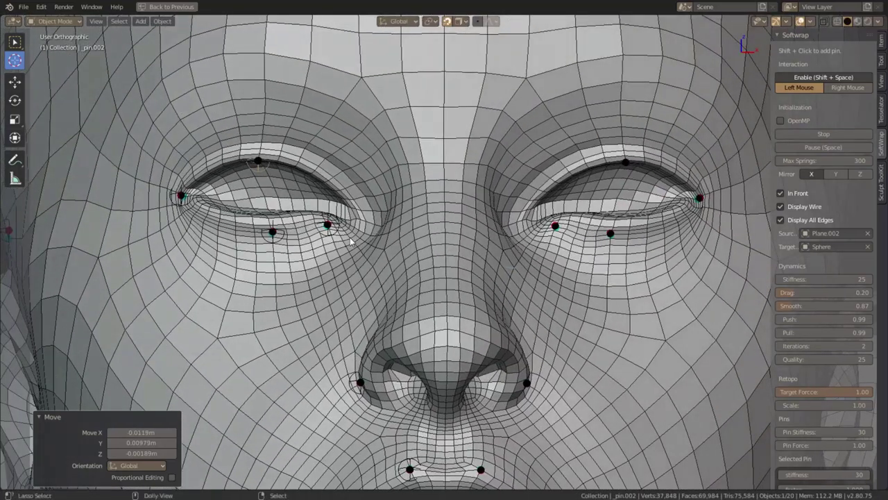
{"action": "key", "text": "ctrl+shift+Tab"}
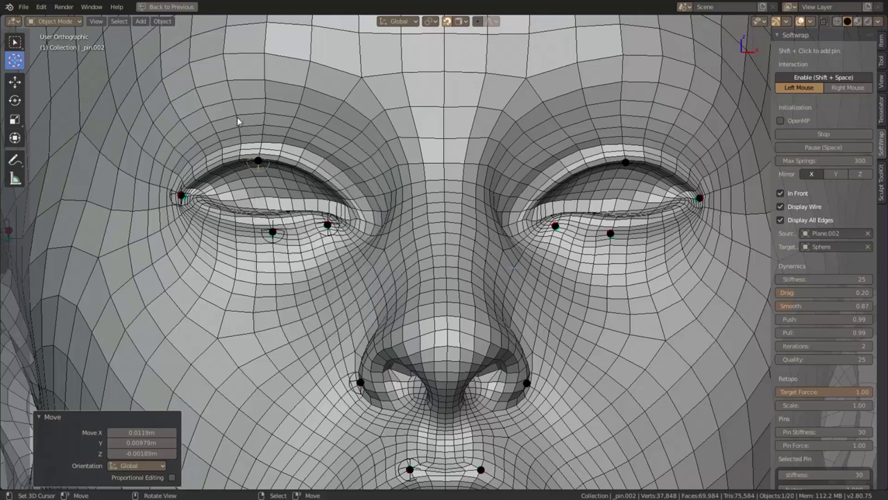
{"action": "mouse_move", "coordinate": [257, 160]}
{"action": "left_mouse_down"}
{"action": "mouse_move", "coordinate": [277, 146]}
{"action": "mouse_move", "coordinate": [275, 160]}
{"action": "left_mouse_up"}
{"action": "scroll", "coordinate": [369, 227], "scroll_direction": "down", "scroll_amount": 1}
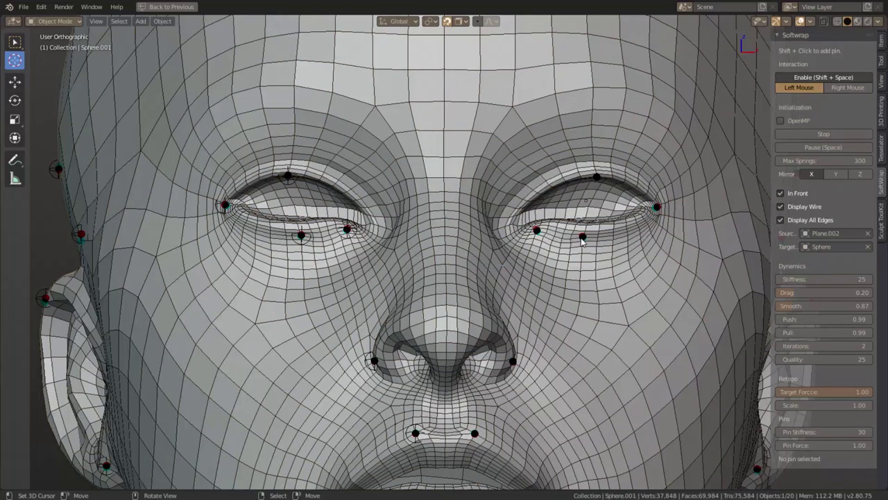
- Delete and re-add the pin under the left eye
{"action": "scroll", "coordinate": [396, 252], "scroll_direction": "down", "scroll_amount": 2}
{"action": "middle_click_drag", "start_coordinate": [367, 277], "coordinate": [366, 198], "text": "shift"}
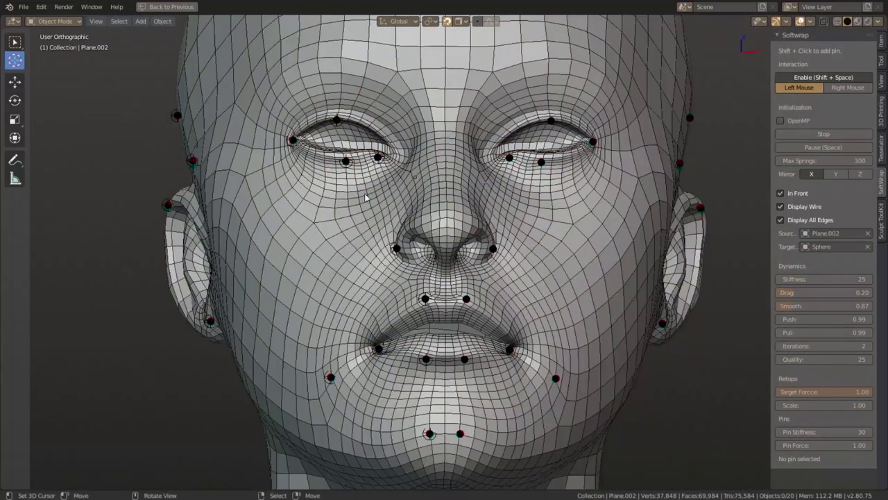
{"action": "scroll", "coordinate": [366, 198], "scroll_direction": "up", "scroll_amount": 2}
{"action": "key", "text": "Delete"}
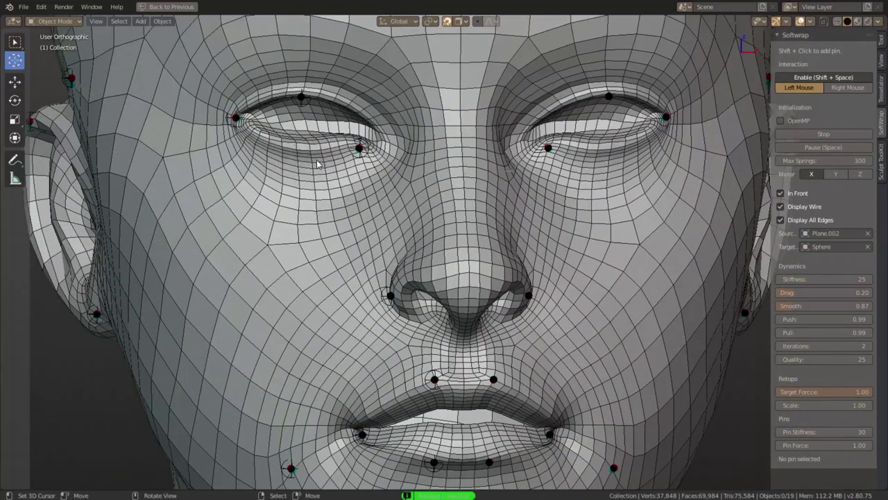
{"action": "left_click", "coordinate": [294, 148], "text": "shift"}
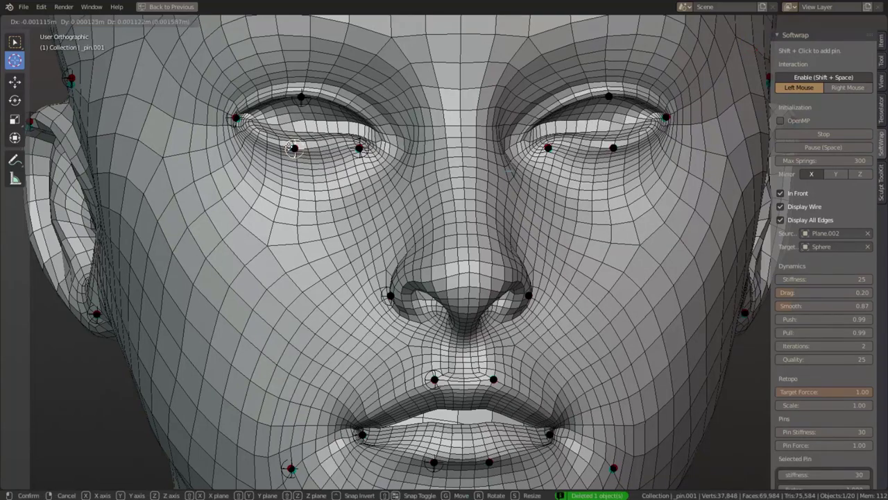
{"action": "left_click", "coordinate": [293, 148]}
- Stop the Softwrap simulation
{"action": "scroll", "coordinate": [367, 199], "scroll_direction": "down", "scroll_amount": 3}
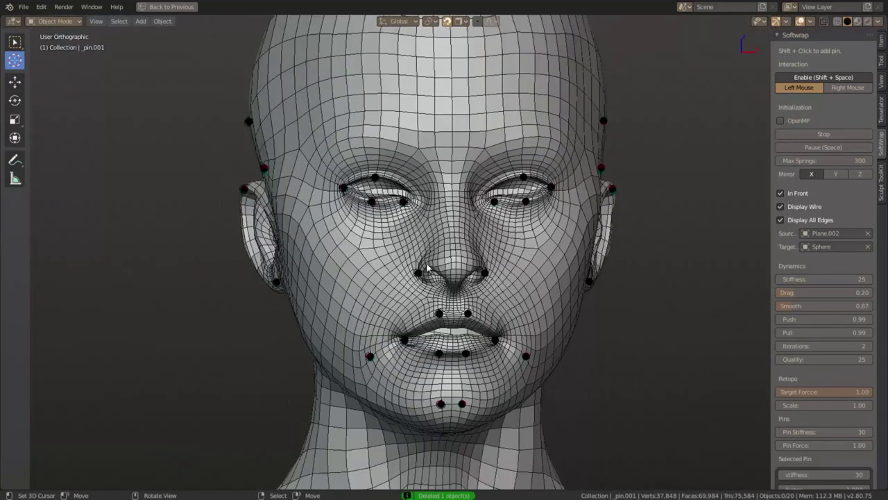
{"action": "mouse_move", "coordinate": [367, 198]}
{"action": "middle_mouse_down"}
{"action": "mouse_move", "coordinate": [484, 304]}
{"action": "mouse_move", "coordinate": [498, 300]}
{"action": "mouse_move", "coordinate": [486, 330]}
{"action": "mouse_move", "coordinate": [456, 331]}
{"action": "middle_mouse_up"}
{"action": "scroll", "coordinate": [497, 301], "scroll_direction": "down", "scroll_amount": 2}
{"action": "scroll", "coordinate": [577, 337], "scroll_direction": "up", "scroll_amount": 3}
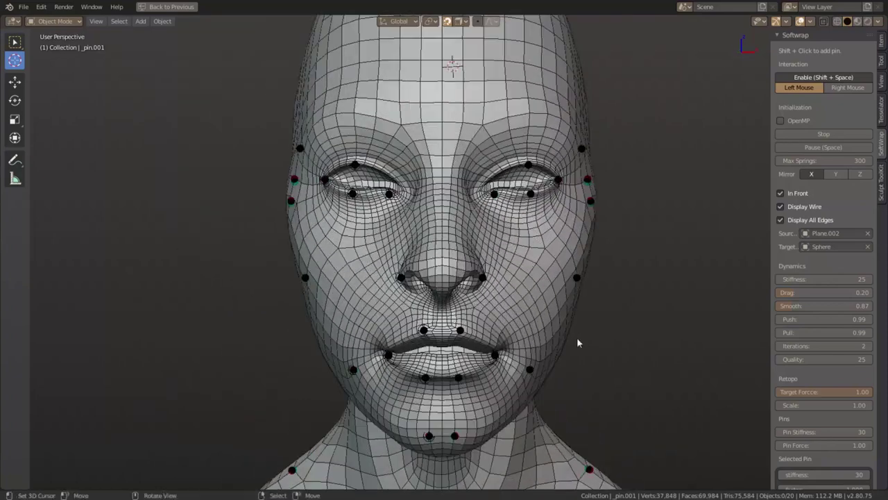
{"action": "middle_click_drag", "start_coordinate": [577, 337], "coordinate": [526, 329]}
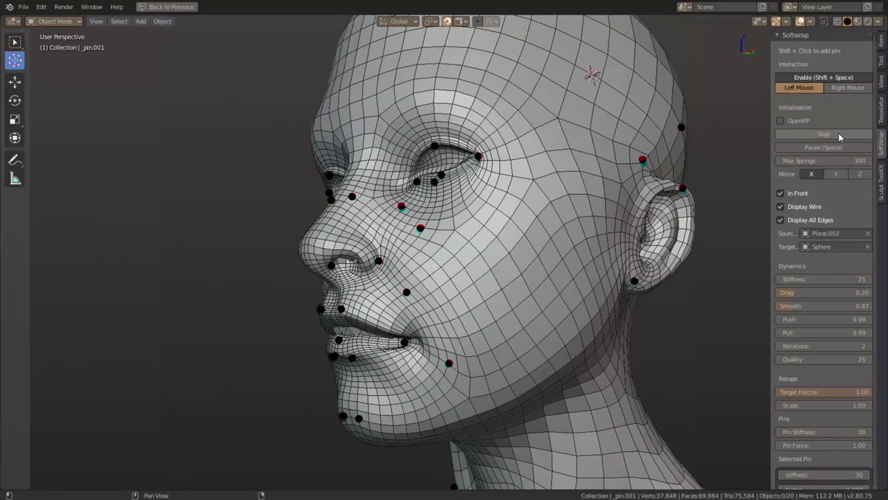
{"action": "left_click", "coordinate": [839, 132]}
- Move the wrapped Plane.002 mesh 2.73 m along X beside the female sculpt
{"action": "middle_click_drag", "start_coordinate": [389, 305], "coordinate": [428, 311]}
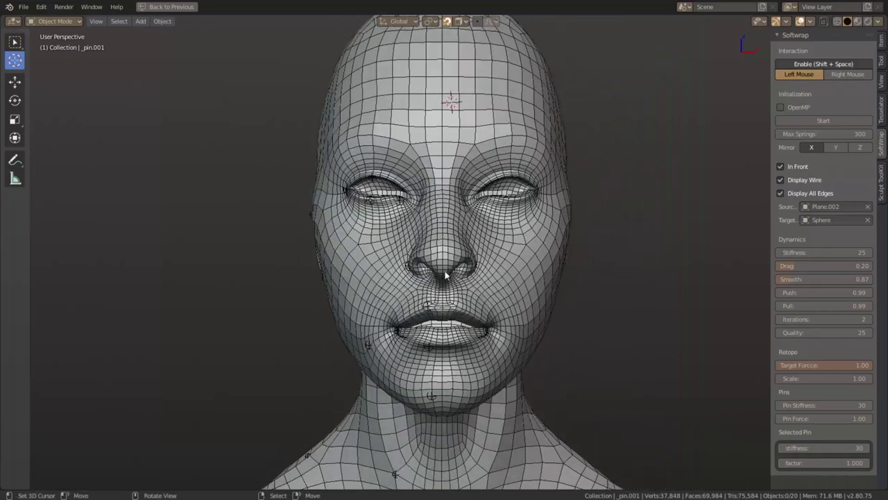
{"action": "left_click", "coordinate": [450, 267]}
{"action": "left_click", "coordinate": [450, 267]}
{"action": "key", "text": "g"}
{"action": "key", "text": "x"}
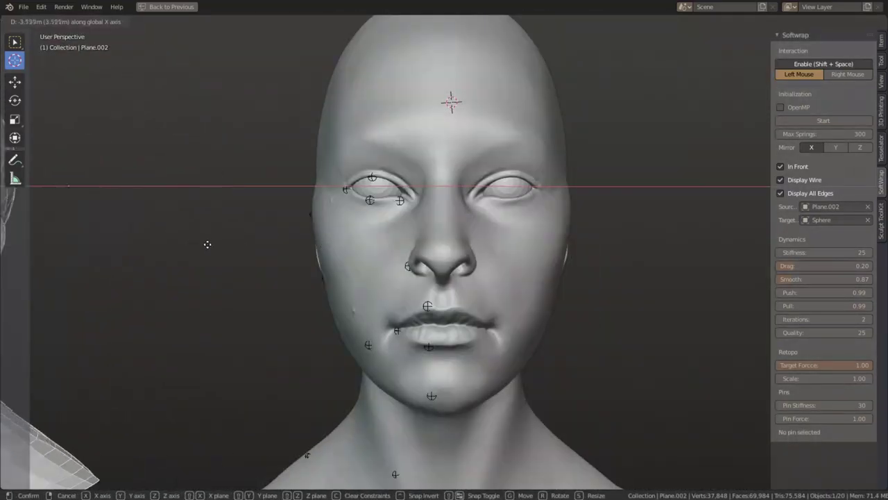
{"action": "left_click", "coordinate": [277, 250]}
{"action": "scroll", "coordinate": [474, 283], "scroll_direction": "down", "scroll_amount": 4}
{"action": "scroll", "coordinate": [474, 283], "scroll_direction": "up", "scroll_amount": 2}
- Paste the original male head and move it 5.16 m left along X
{"action": "key", "text": "alt+a"}
{"action": "scroll", "coordinate": [398, 294], "scroll_direction": "up", "scroll_amount": 2}
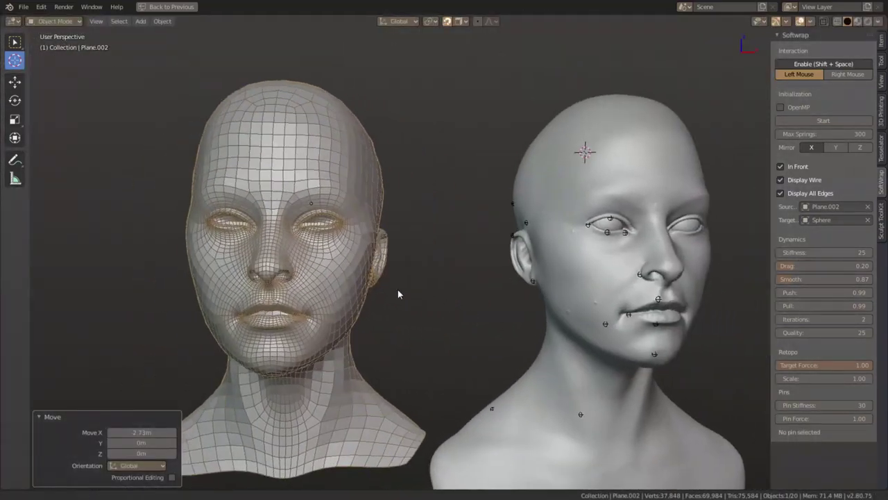
{"action": "middle_click_drag", "start_coordinate": [398, 293], "coordinate": [399, 312]}
{"action": "scroll", "coordinate": [416, 308], "scroll_direction": "up", "scroll_amount": 2}
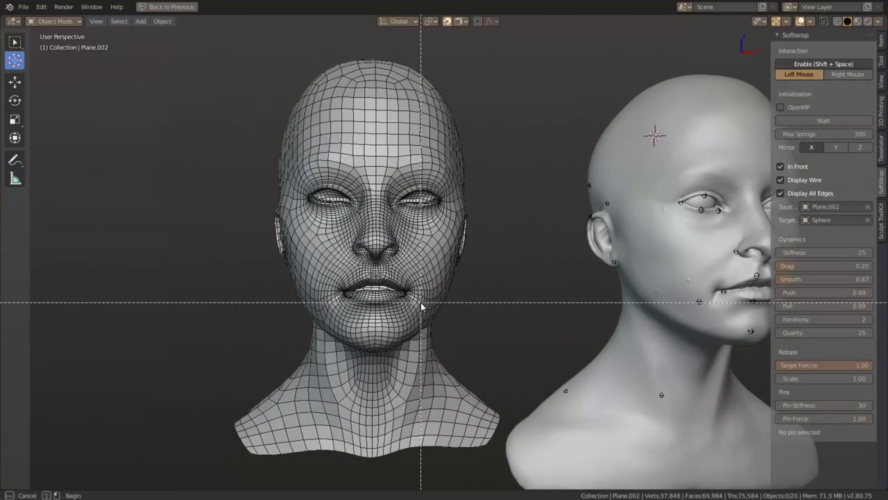
{"action": "scroll", "coordinate": [448, 296], "scroll_direction": "down", "scroll_amount": 2}
{"action": "key", "text": "ctrl+v"}
{"action": "scroll", "coordinate": [448, 296], "scroll_direction": "down", "scroll_amount": 1}
{"action": "key", "text": "g"}
{"action": "key", "text": "x"}
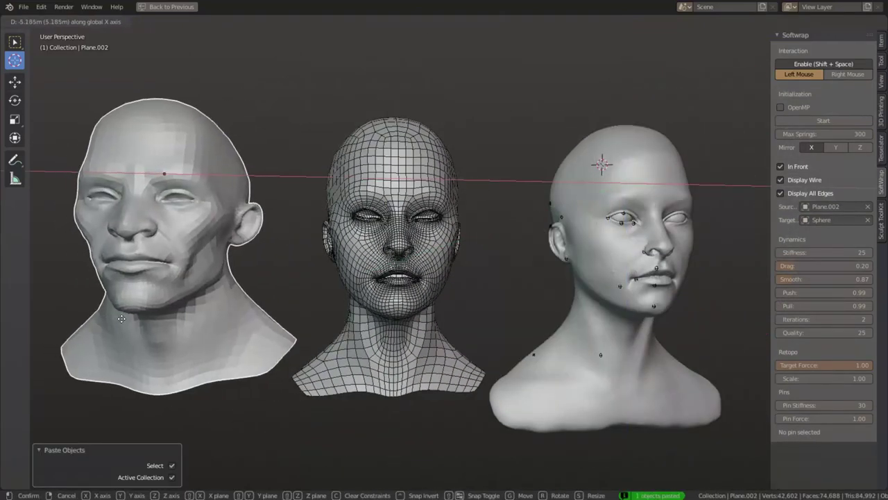
{"action": "left_click", "coordinate": [140, 298]}
- Turn off Display Wire on the wrapped mesh to compare the heads
{"action": "middle_click_drag", "start_coordinate": [290, 291], "coordinate": [296, 299], "text": "shift"}
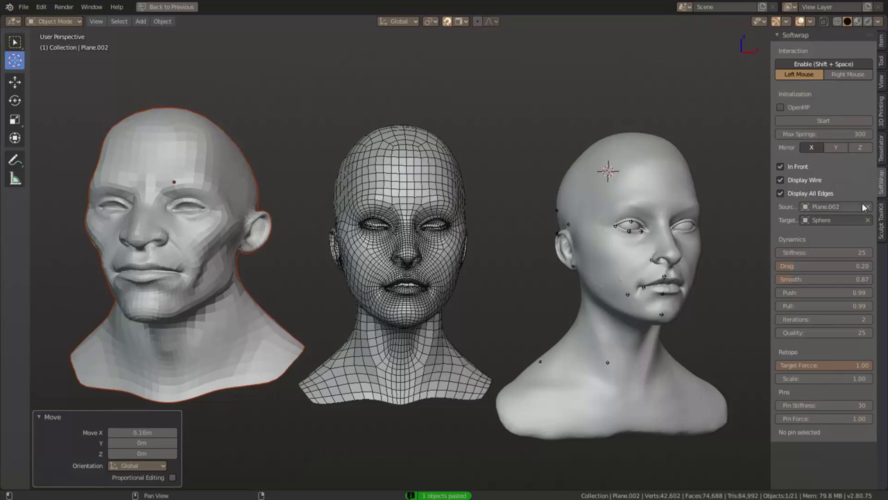
{"action": "scroll", "coordinate": [481, 245], "scroll_direction": "up", "scroll_amount": 2}
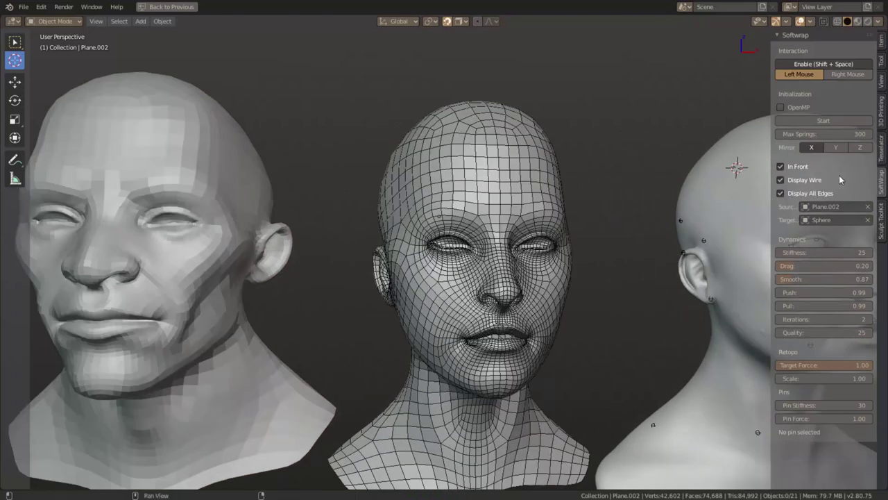
{"action": "left_click", "coordinate": [790, 180]}
{"action": "mouse_move", "coordinate": [607, 248]}
{"action": "middle_mouse_down"}
{"action": "mouse_move", "coordinate": [625, 274]}
{"action": "mouse_move", "coordinate": [446, 272]}
{"action": "mouse_move", "coordinate": [687, 258]}
{"action": "middle_mouse_up"}
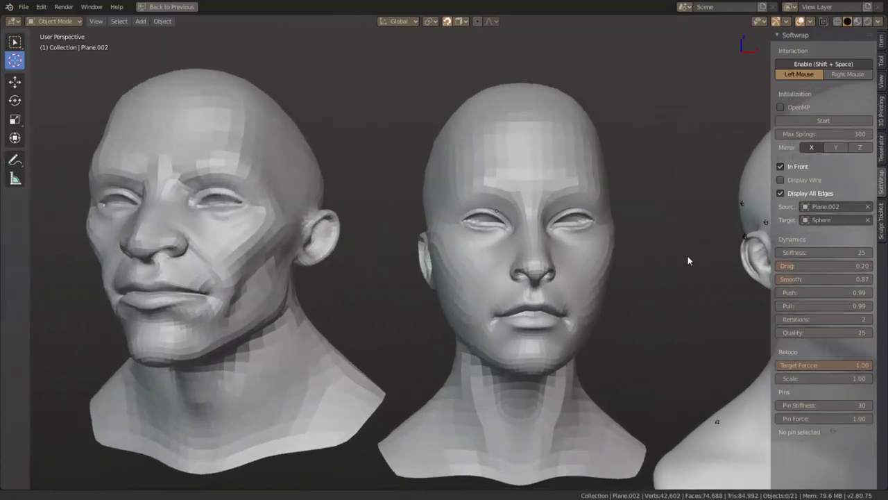